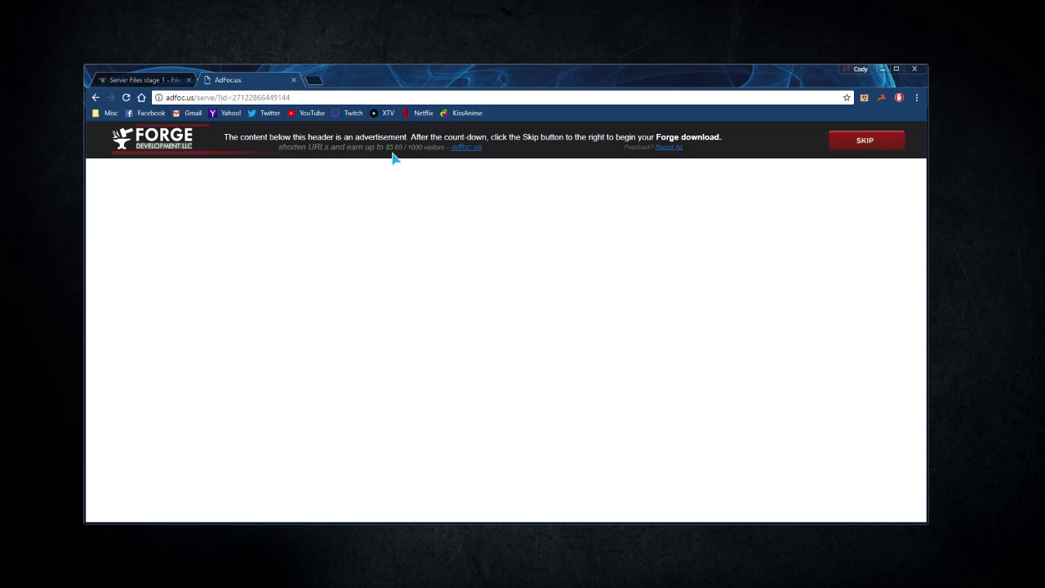
- Download the Forge 1.12.2-14.23.2.2619 Windows installer by skipping the advertisement and keep the flagged file
left_click(848, 143)
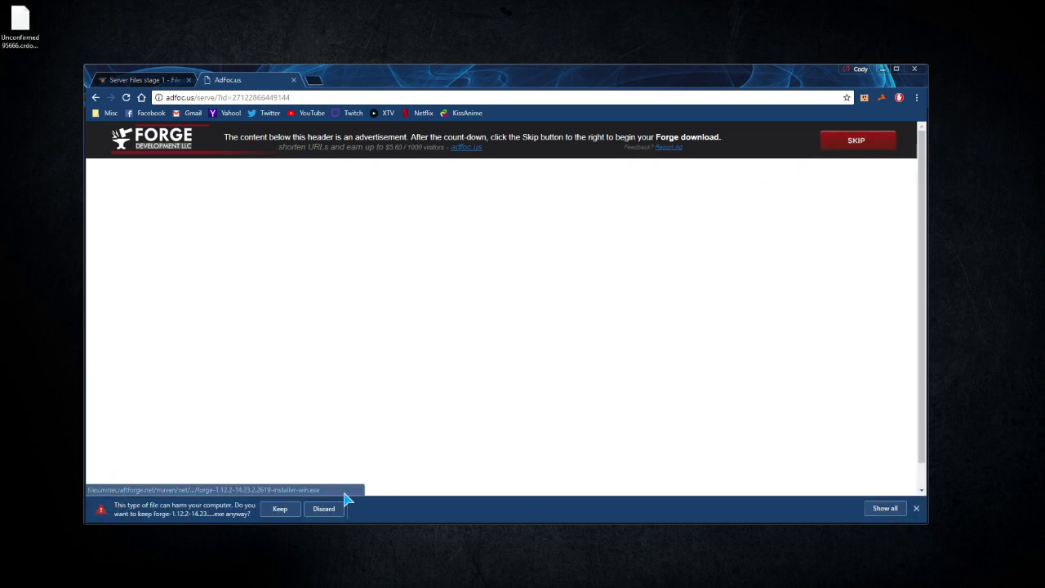
left_click(279, 509)
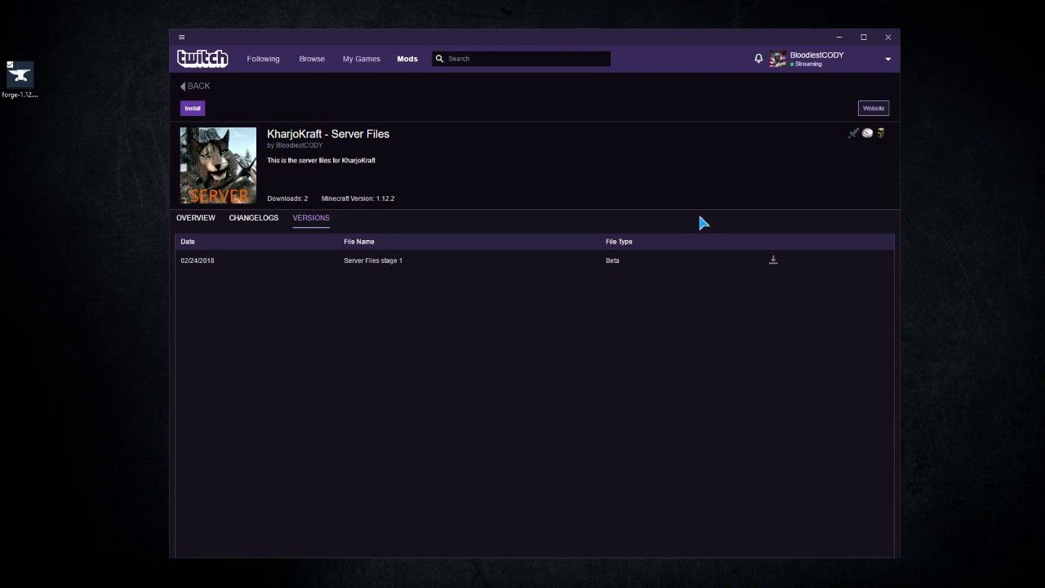
- Install the "Server Files stage 1" version of KharjoKraft - Server Files and open the pack from the installed modpacks
left_click(771, 261)
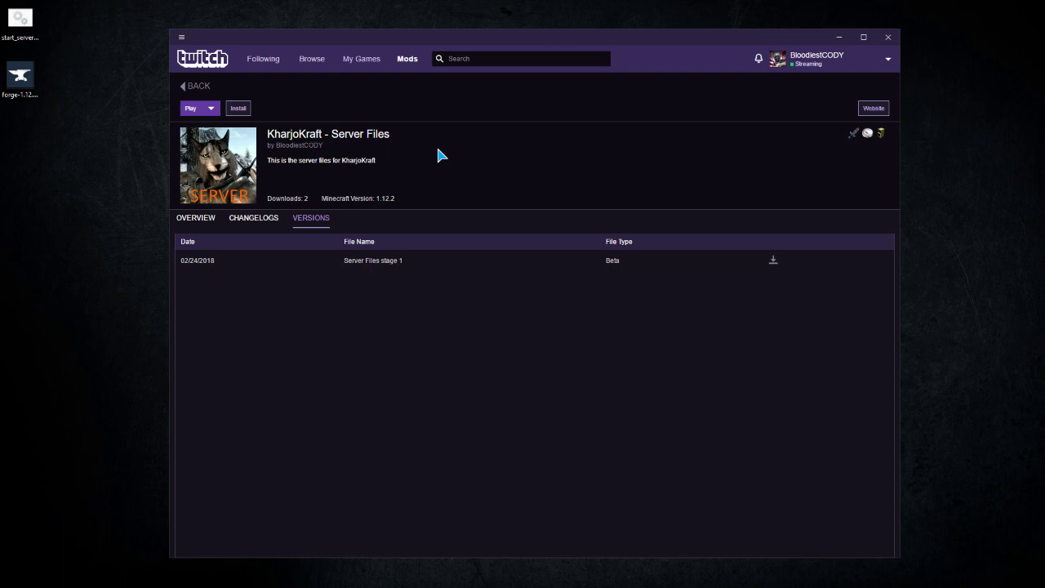
left_click(199, 87)
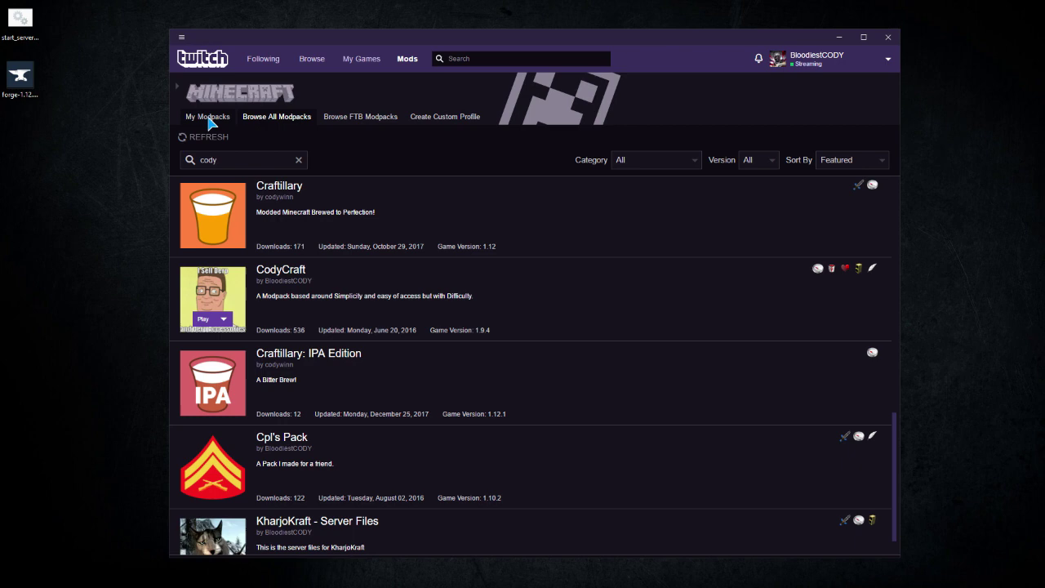
left_click(208, 117)
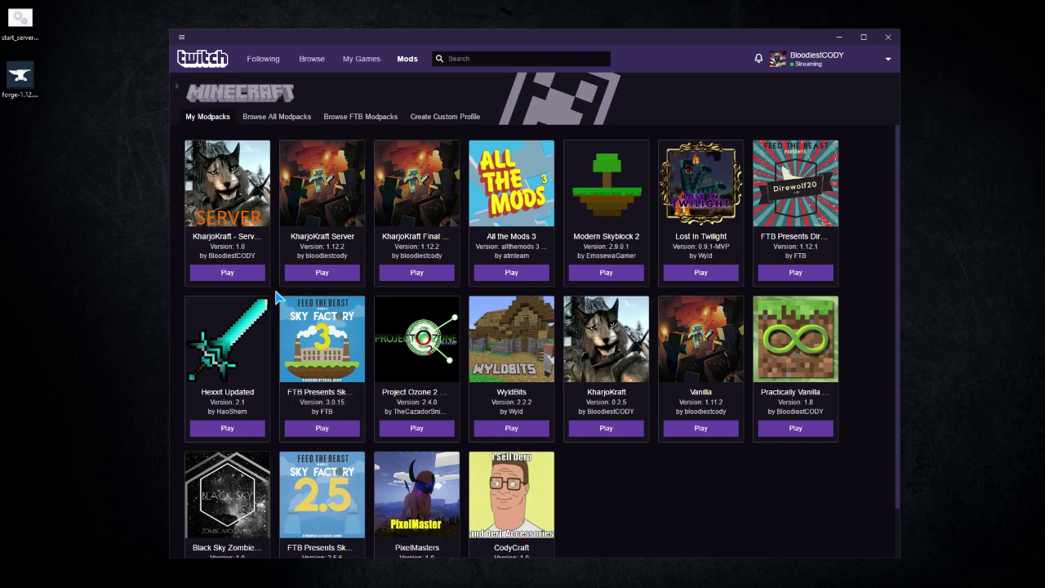
left_click(247, 214)
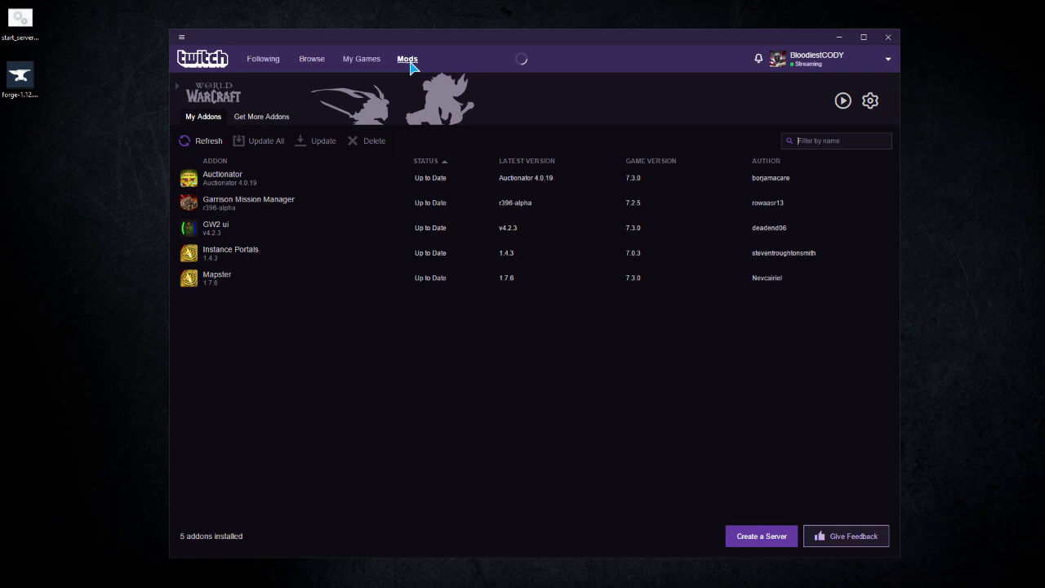
- Return to the Minecraft modpacks, open the KharjoKraft - Server Files profile and look through its installed mods
left_click(408, 60)
left_click(241, 140)
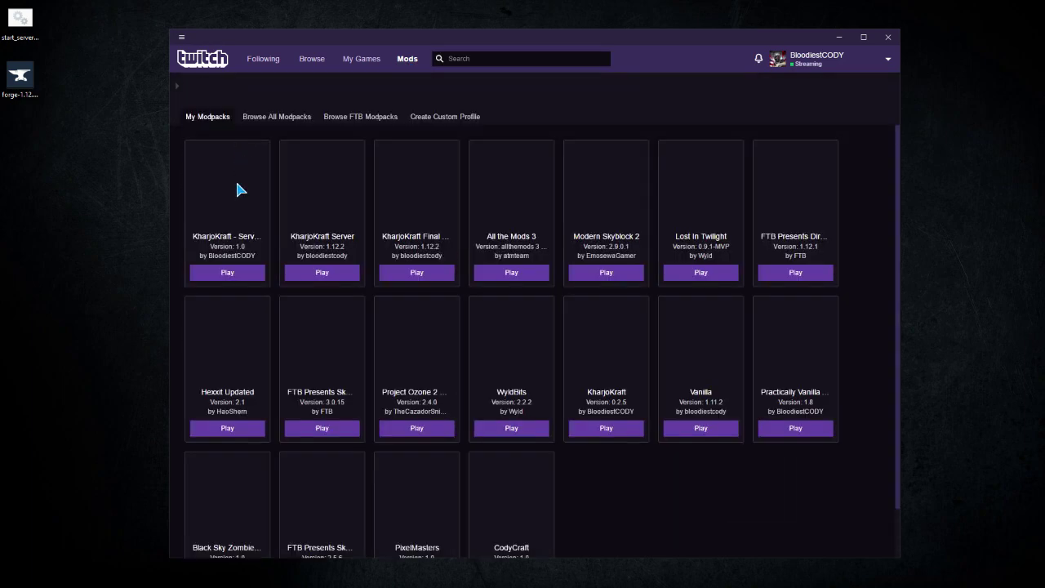
left_click(240, 193)
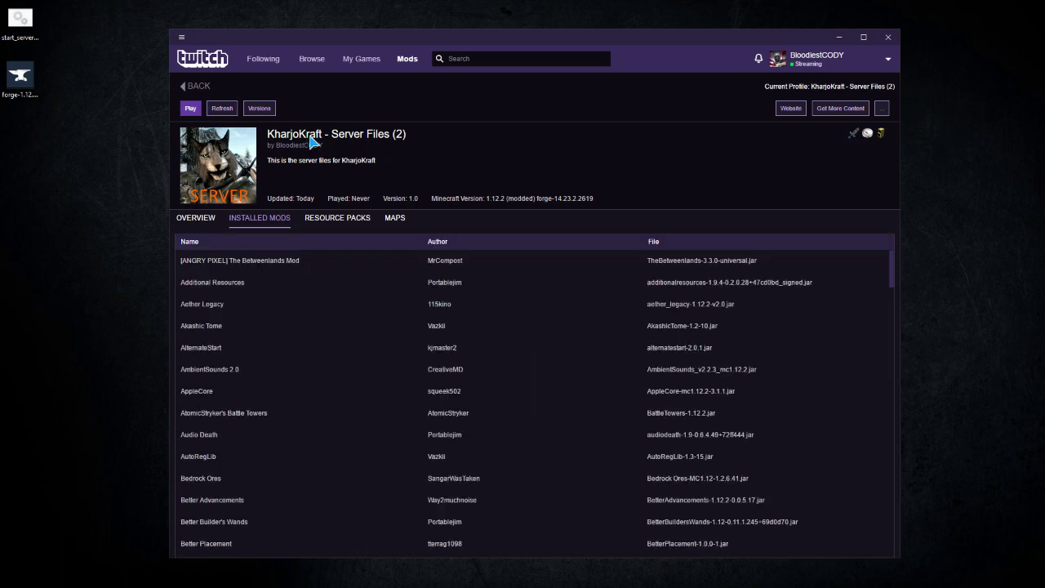
left_click(196, 86)
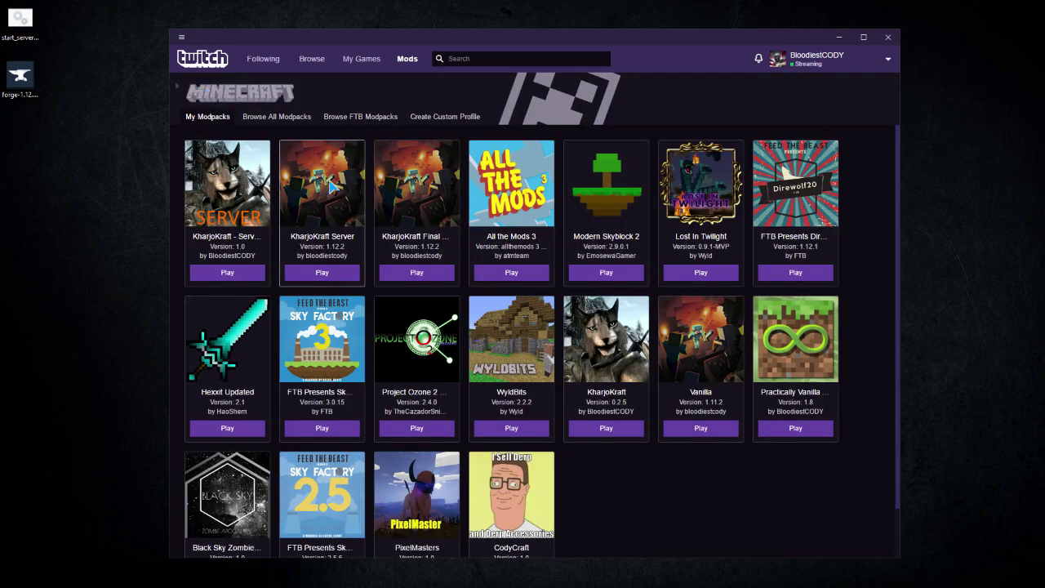
left_click(219, 183)
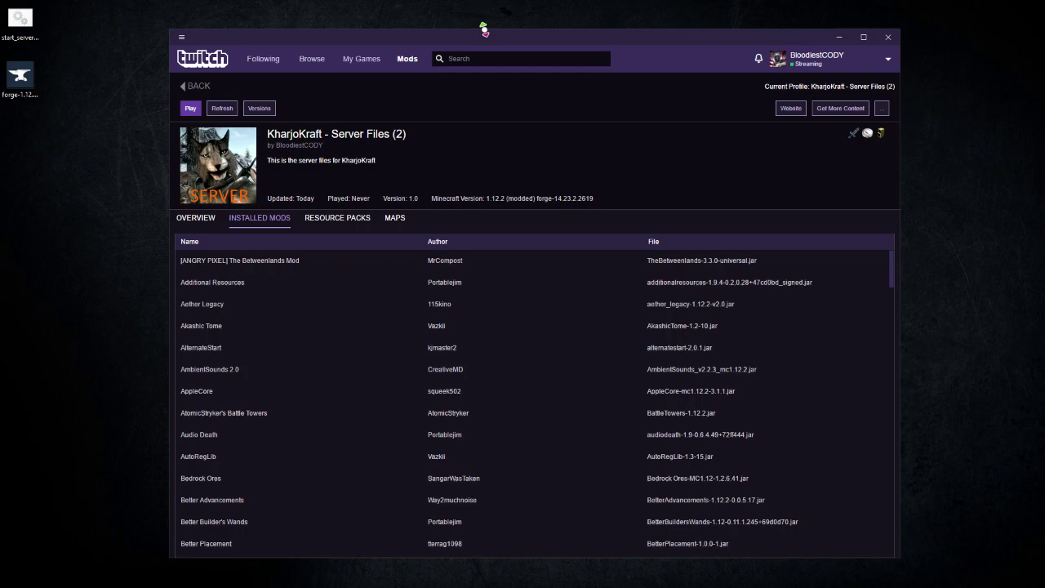
scroll(373, 411, "down", 20)
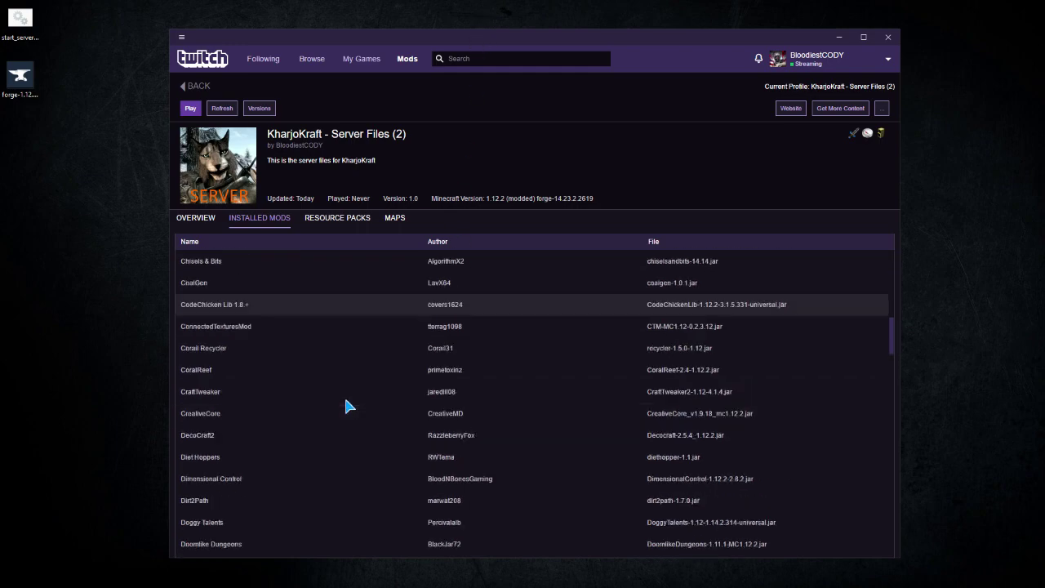
scroll(348, 398, "up", 20)
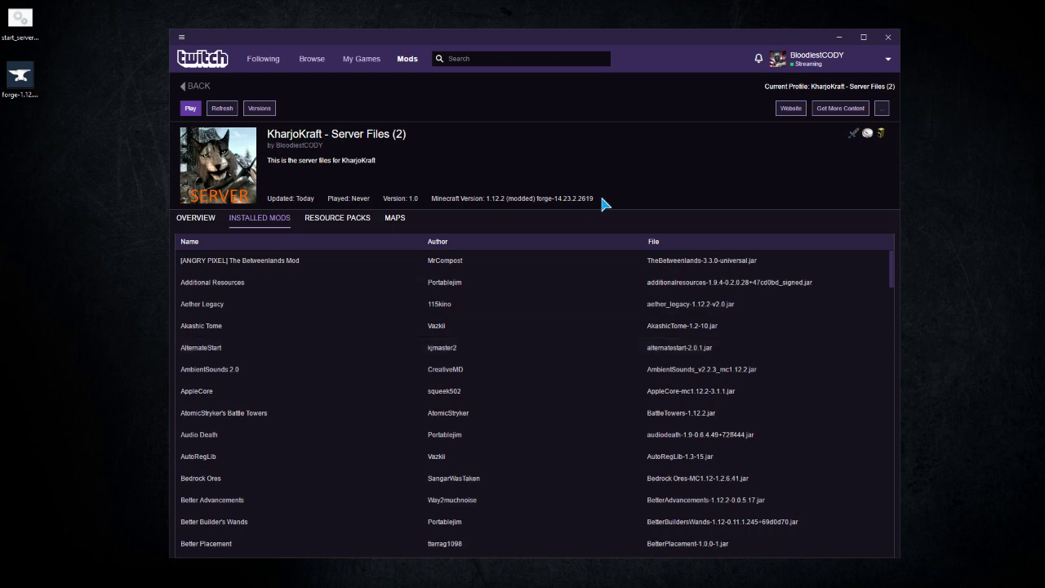
- Unlock the KharjoKraft - Server Files (2) profile in its profile options
left_click(883, 117)
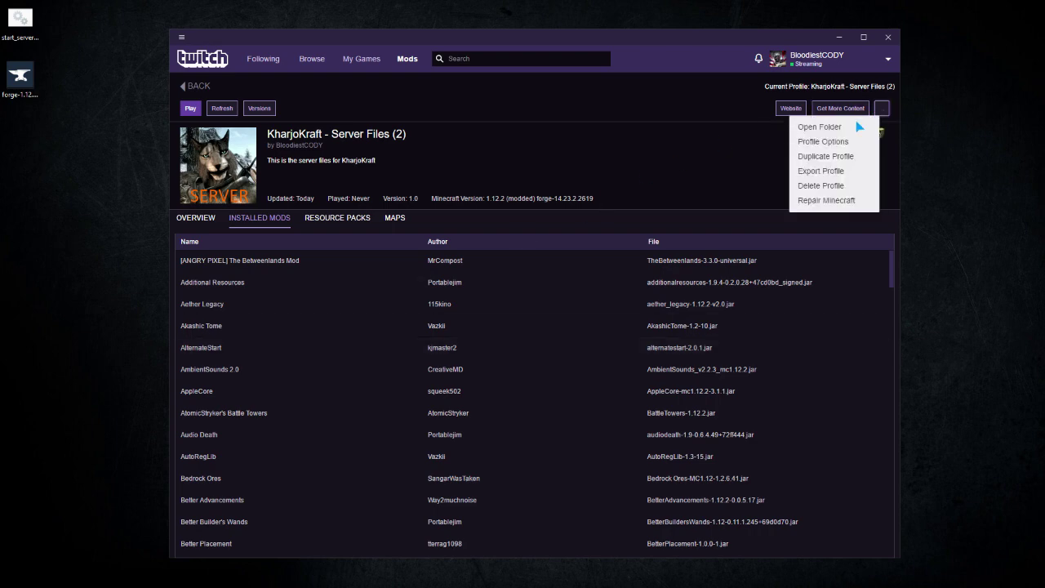
left_click(835, 139)
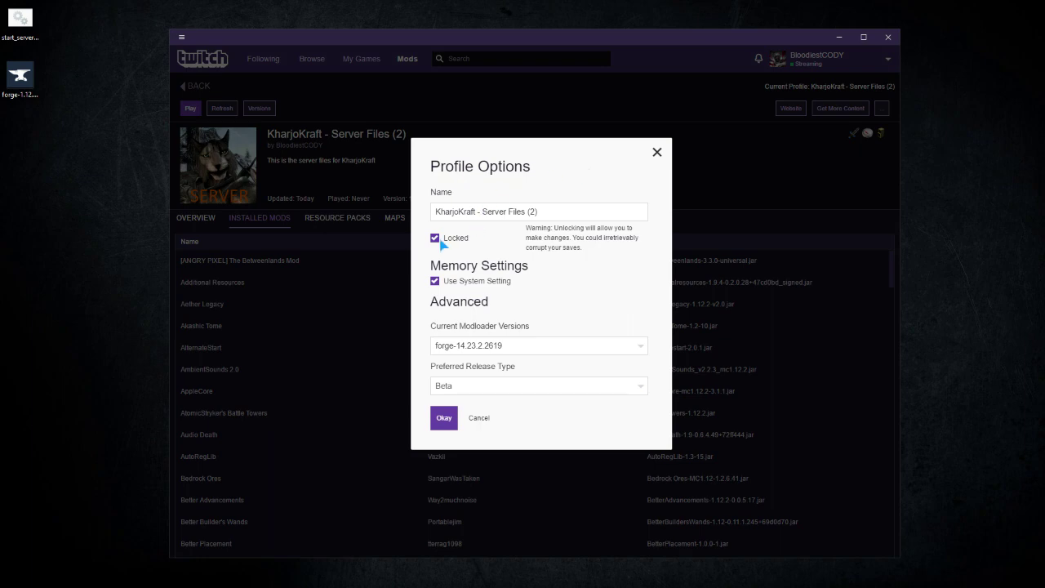
left_click(437, 240)
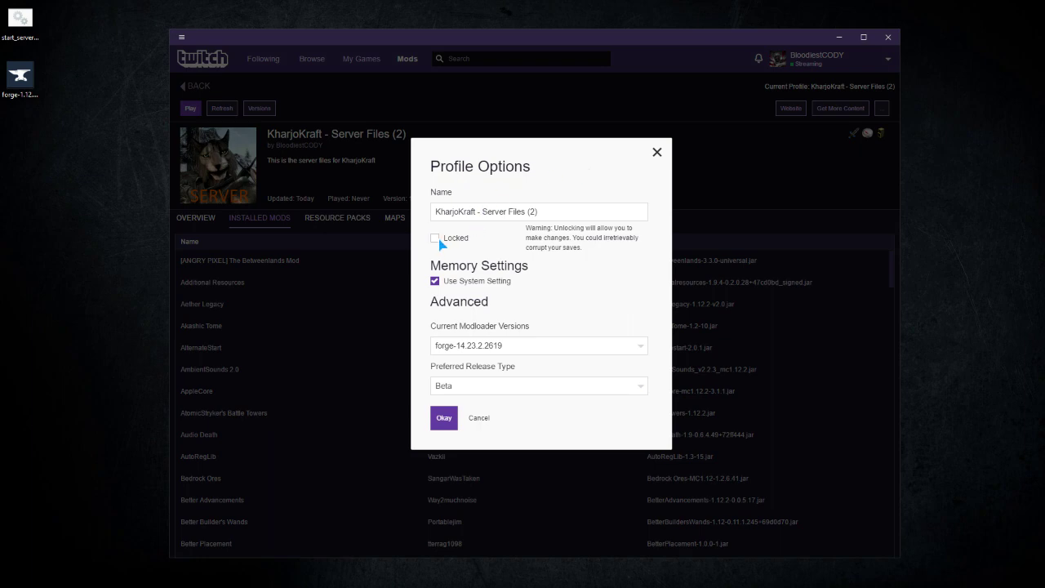
left_click(444, 420)
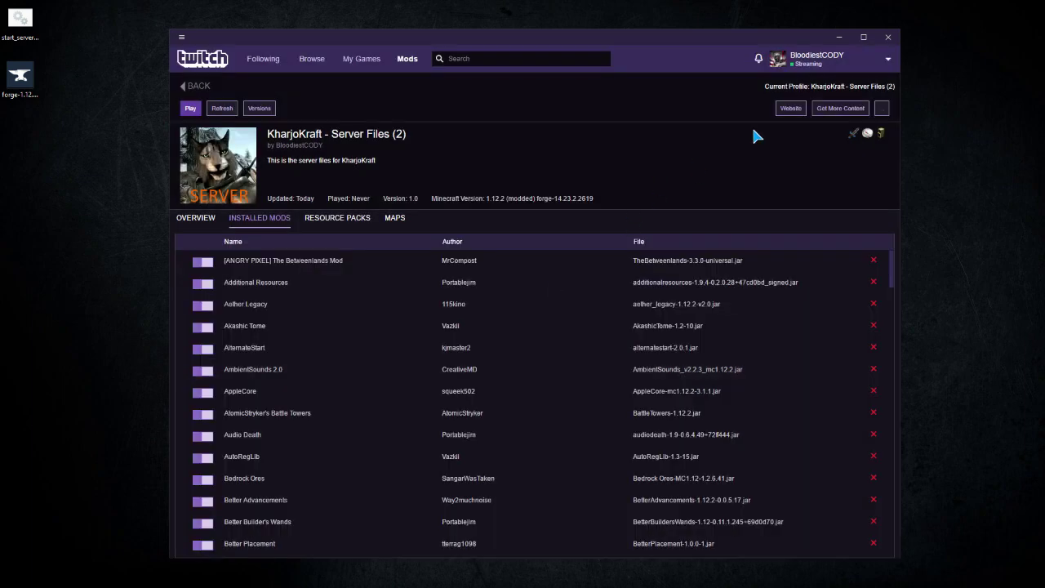
- Open the modpack profile's folder and place its window clear of the profile's header
left_click(881, 109)
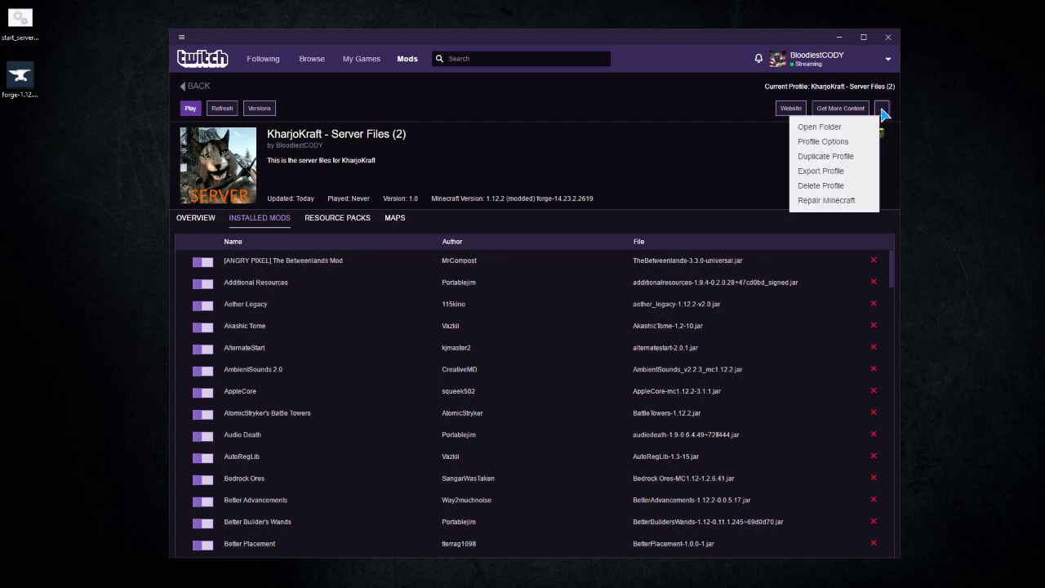
left_click(819, 128)
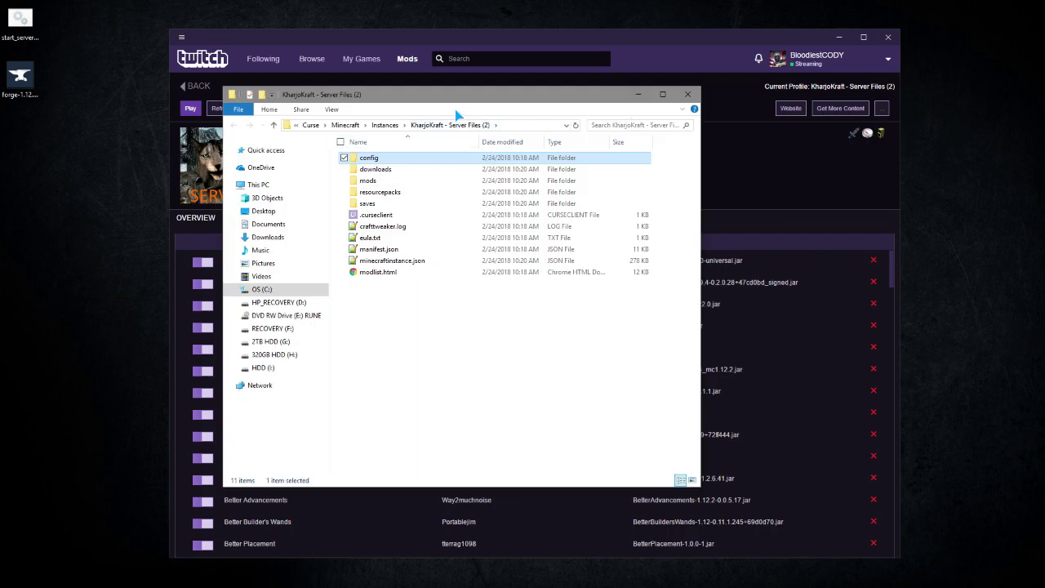
left_click_drag(469, 101, 751, 77)
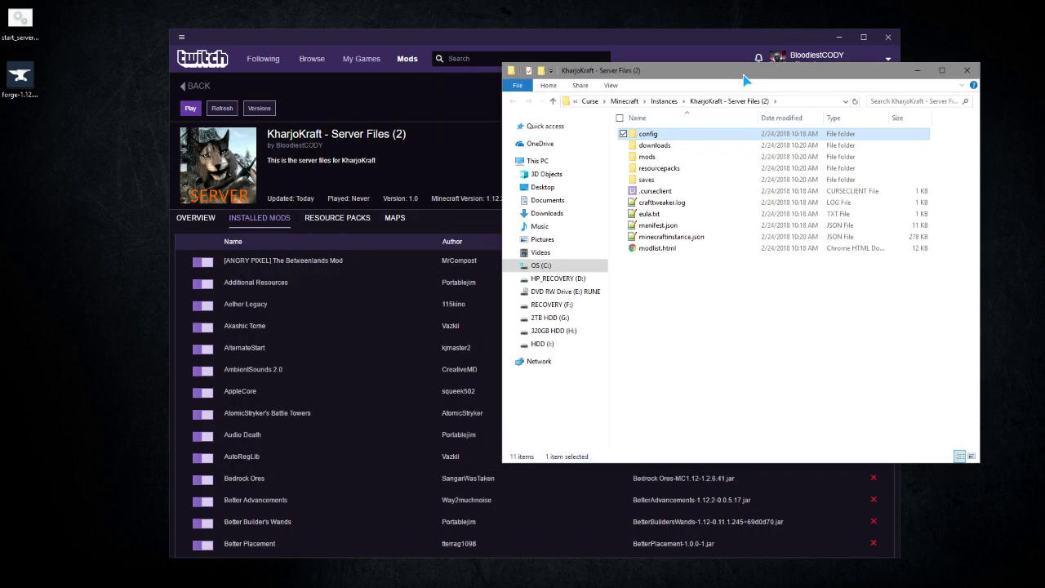
- Examine the profile folder's contents, including the downloads folder, the mods folder and eula.txt
left_click_drag(679, 281, 637, 138)
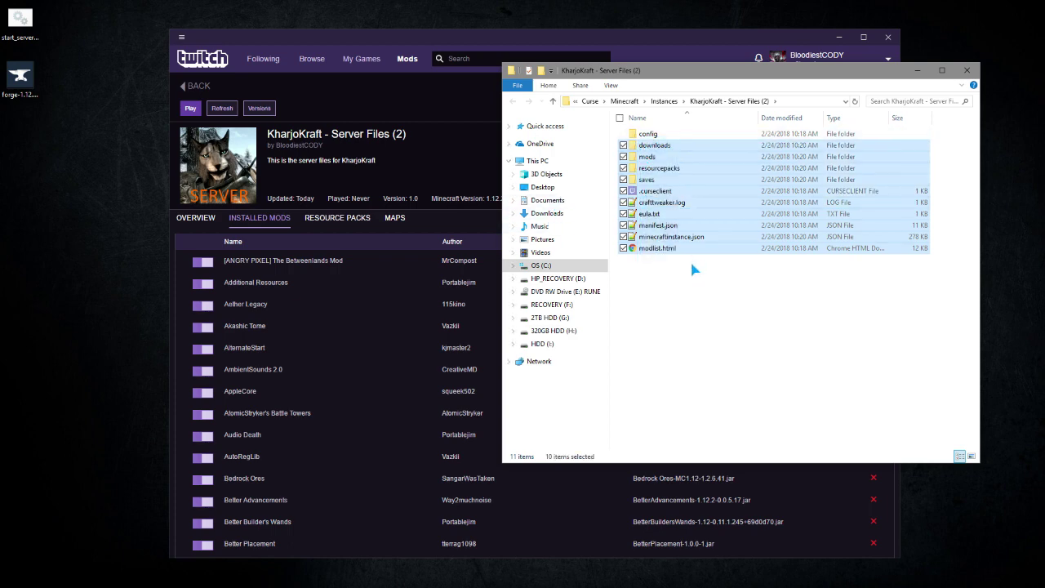
left_click(645, 147)
double_click(653, 145)
key("alt+Left")
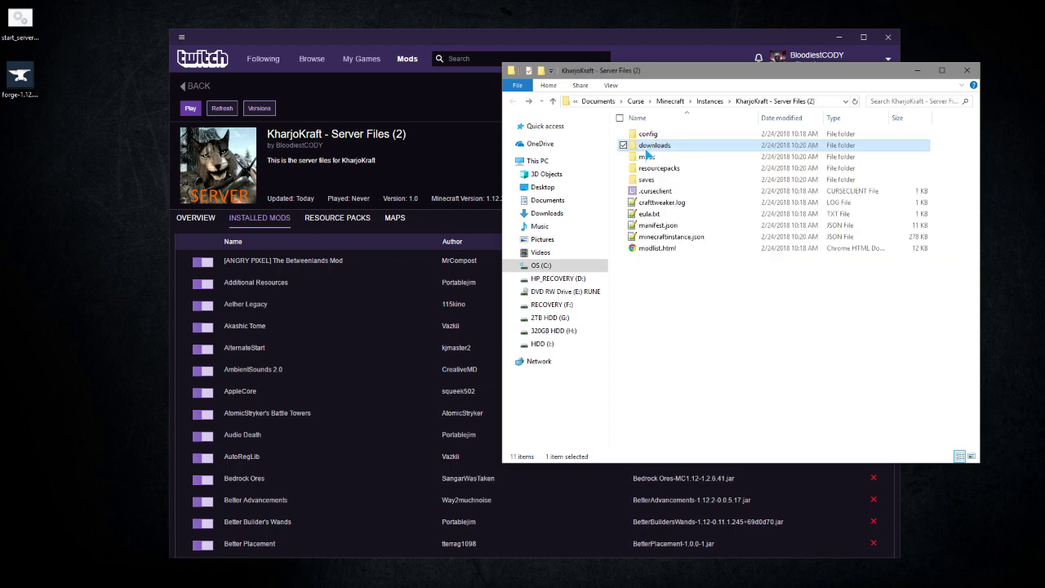
left_click(674, 268)
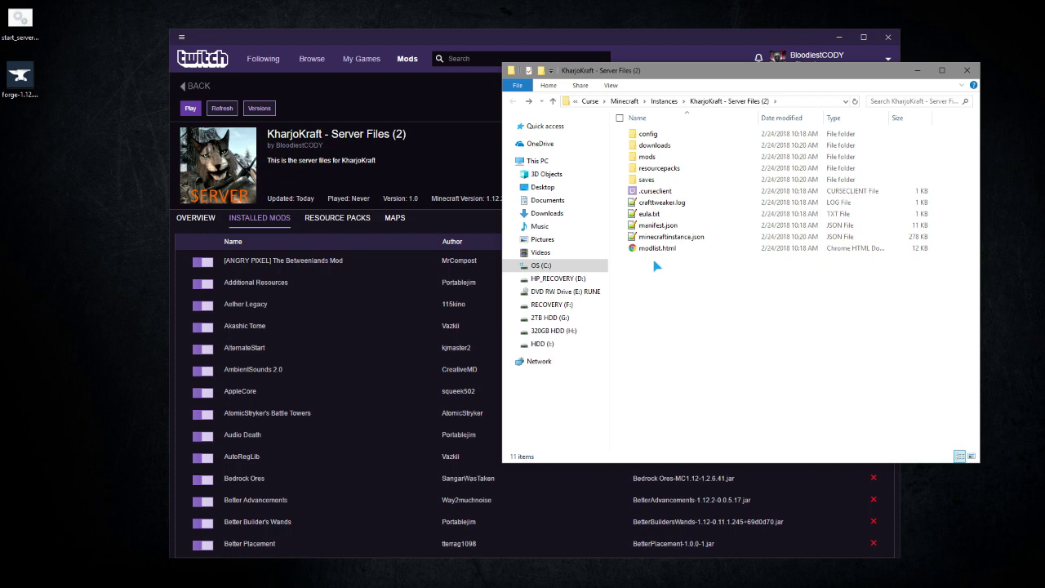
left_click(650, 159)
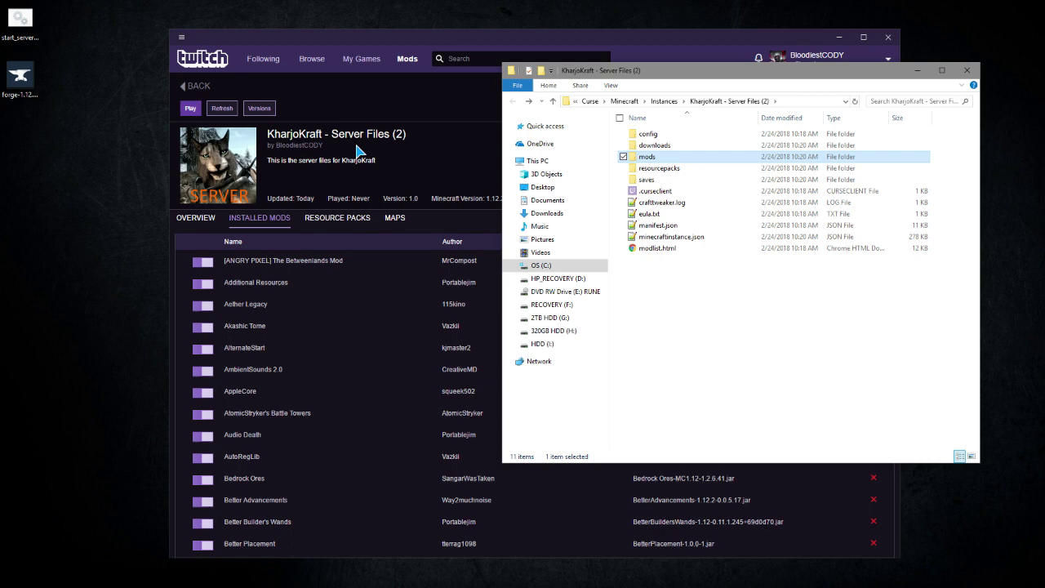
left_click(650, 214)
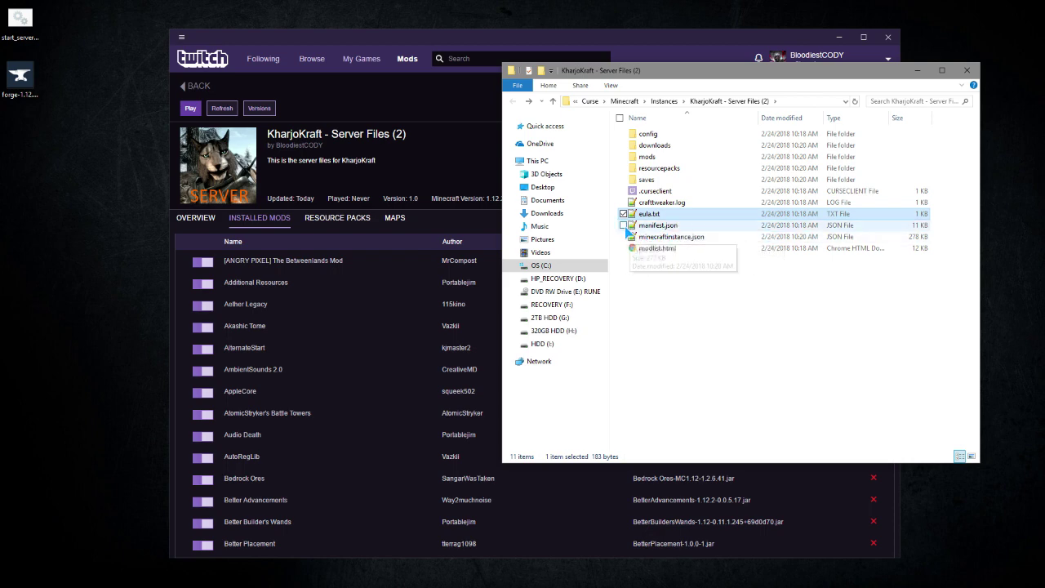
- Delete the downloads and saves folders together with manifest.json, minecraftinstance.json and modlist.html from the profile folder
left_click(629, 226)
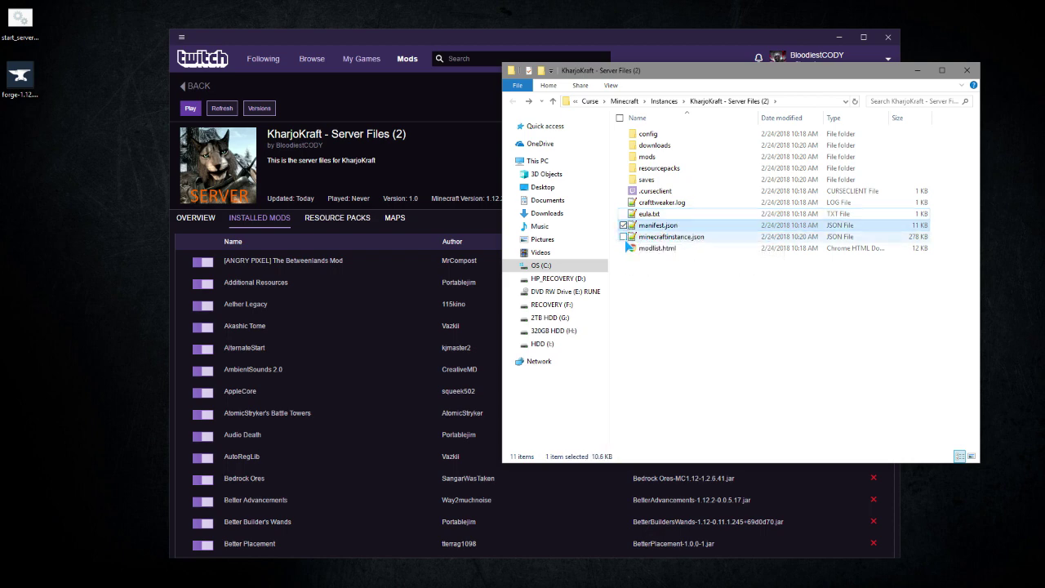
left_click(623, 237)
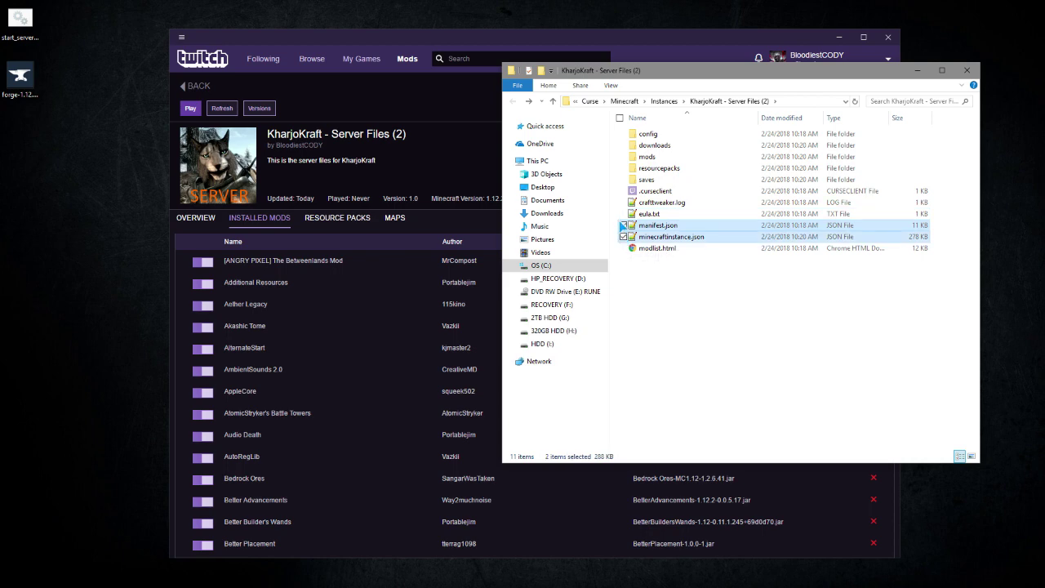
left_click(623, 179)
left_click(623, 168)
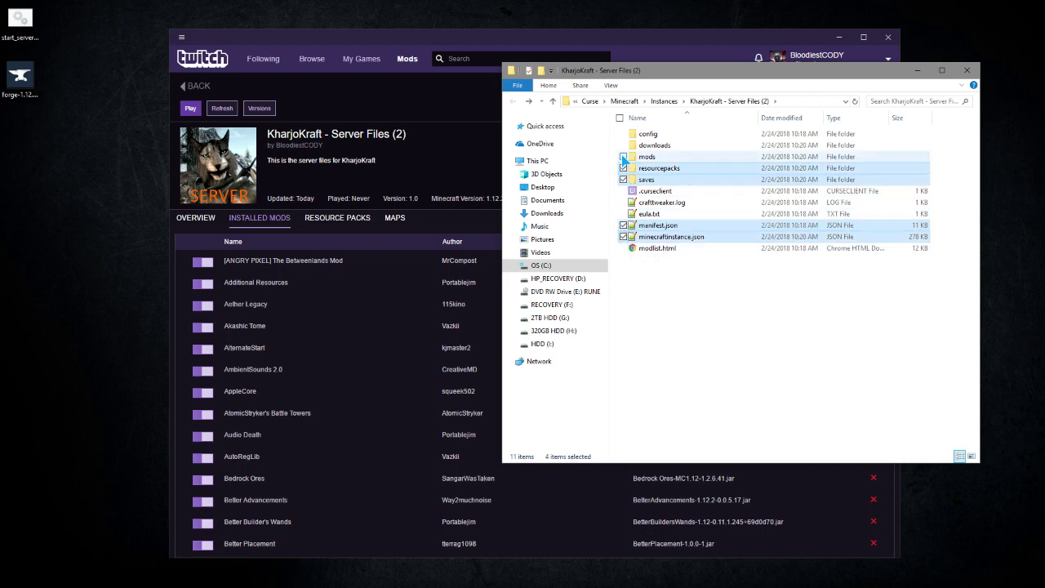
left_click(623, 169)
left_click(623, 146)
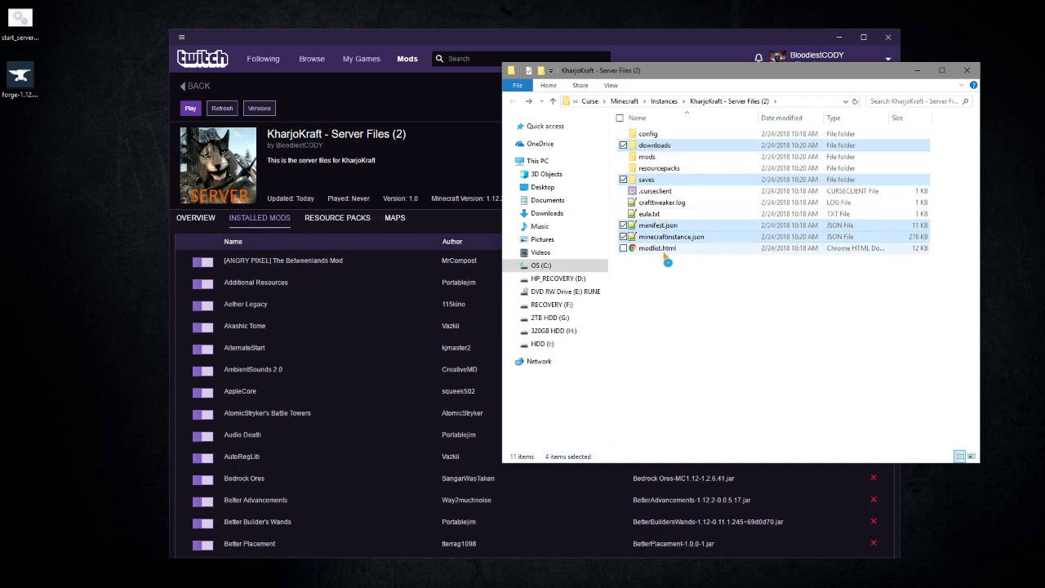
left_click(623, 248)
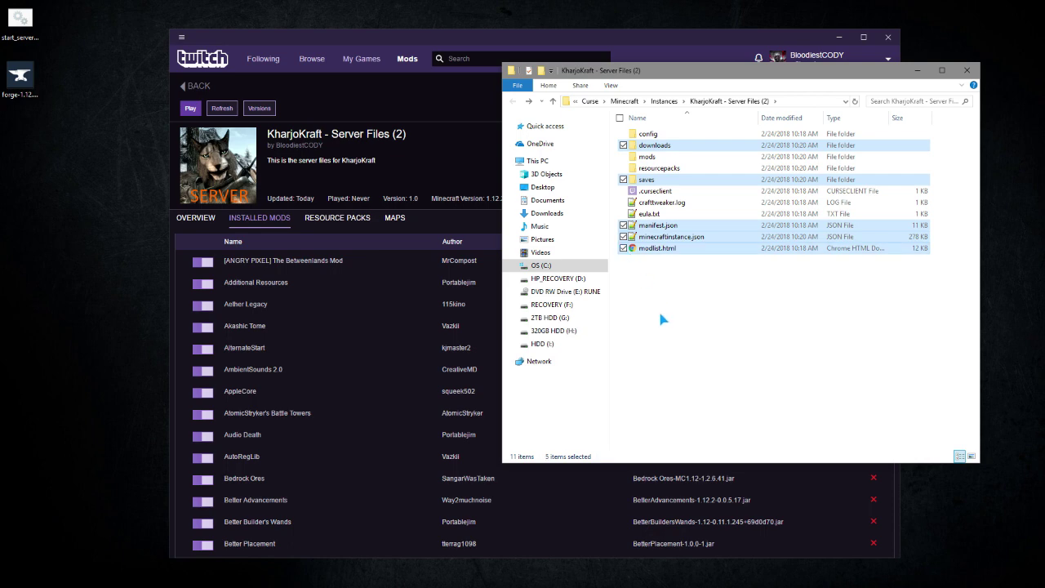
key("Delete")
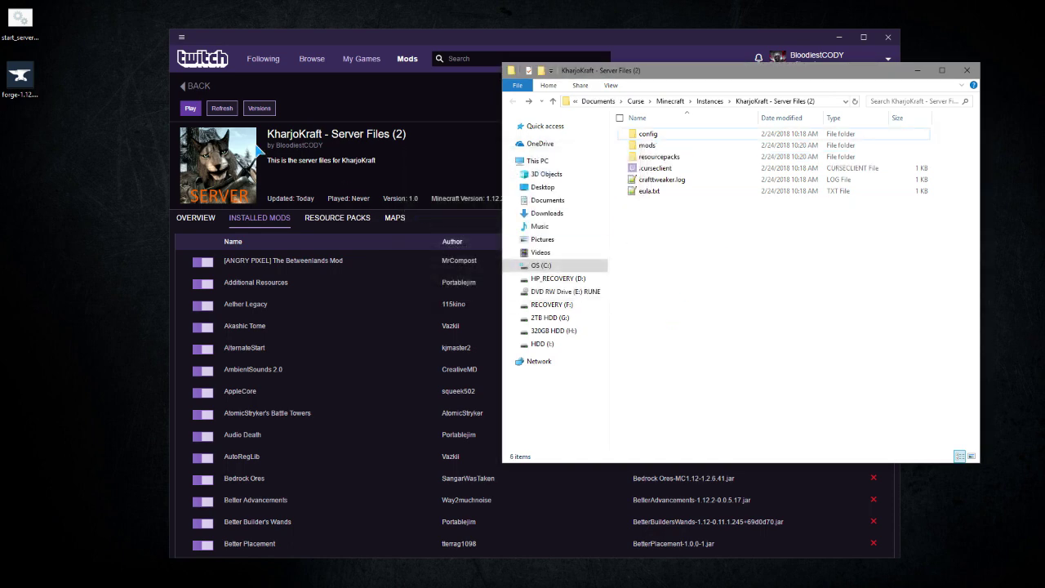
- Run the Forge installer from the desktop and set it to install the server
left_click_drag(22, 82, 70, 98)
right_click(75, 99)
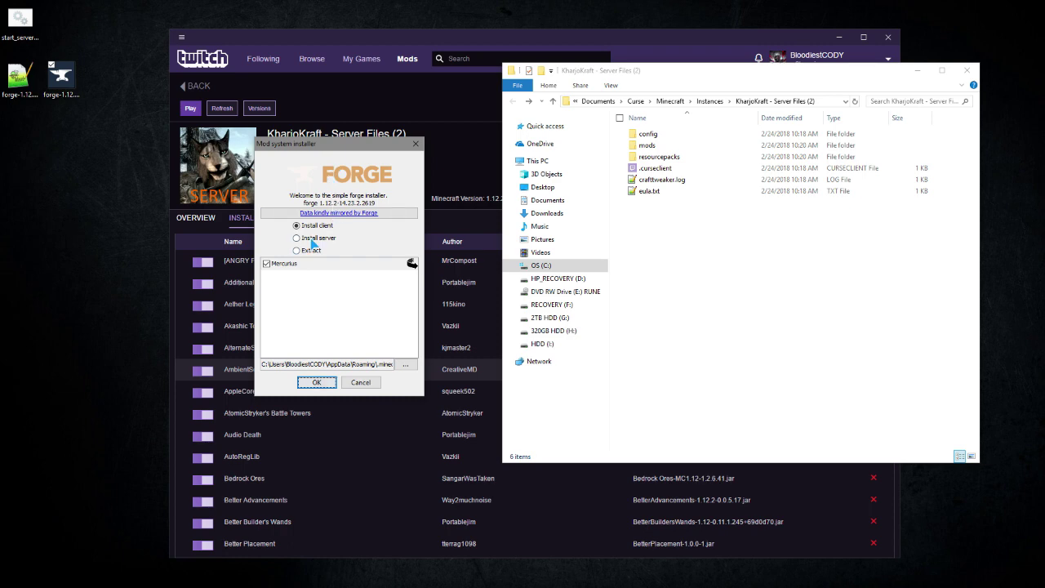
left_click(311, 239)
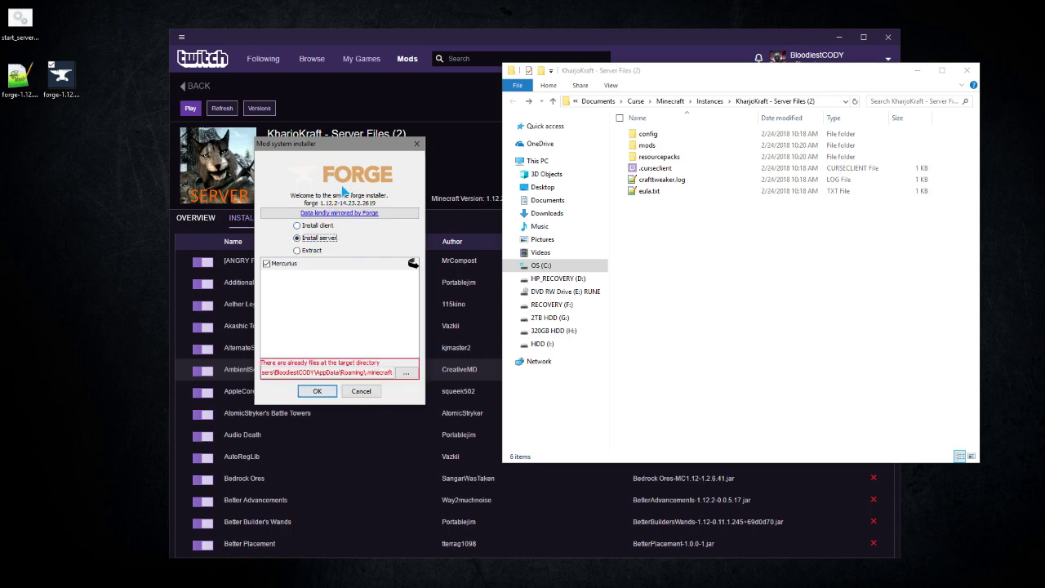
- Set the server install location to the KharjoKraft Server folder under Documents\Curse\Minecraft\Instances
left_click_drag(350, 151, 0, 152)
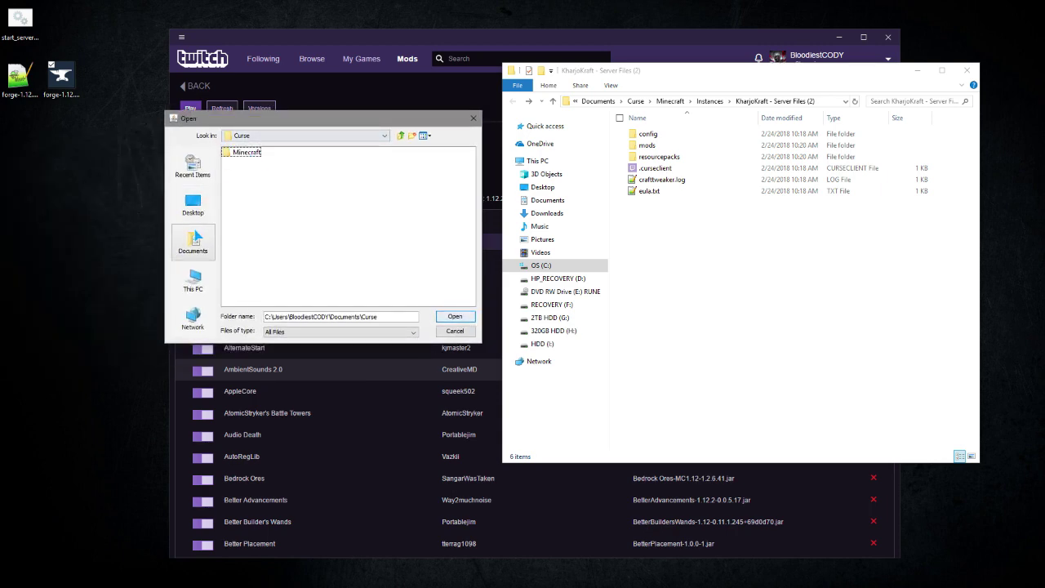
double_click(245, 152)
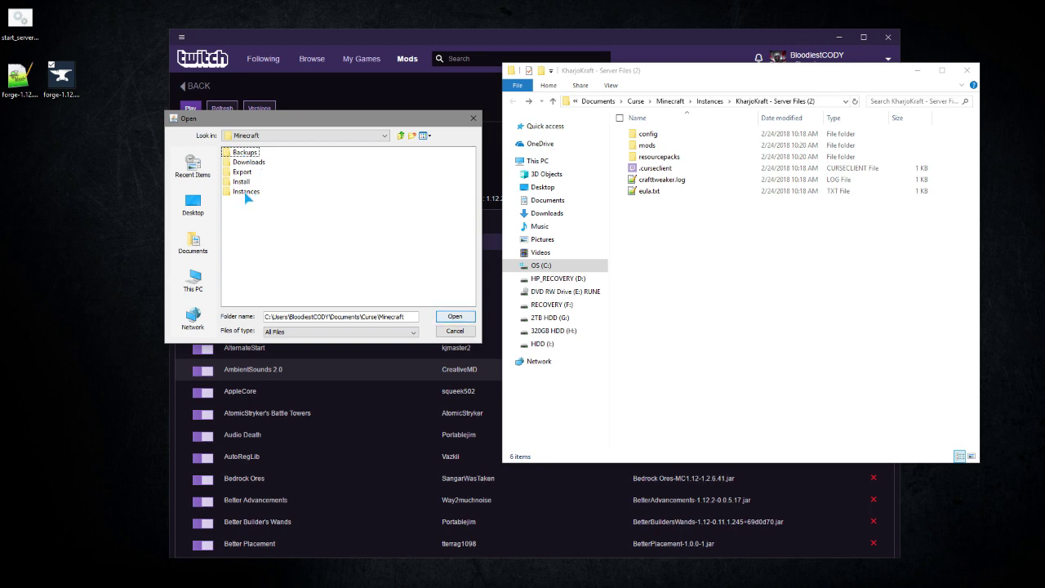
double_click(247, 192)
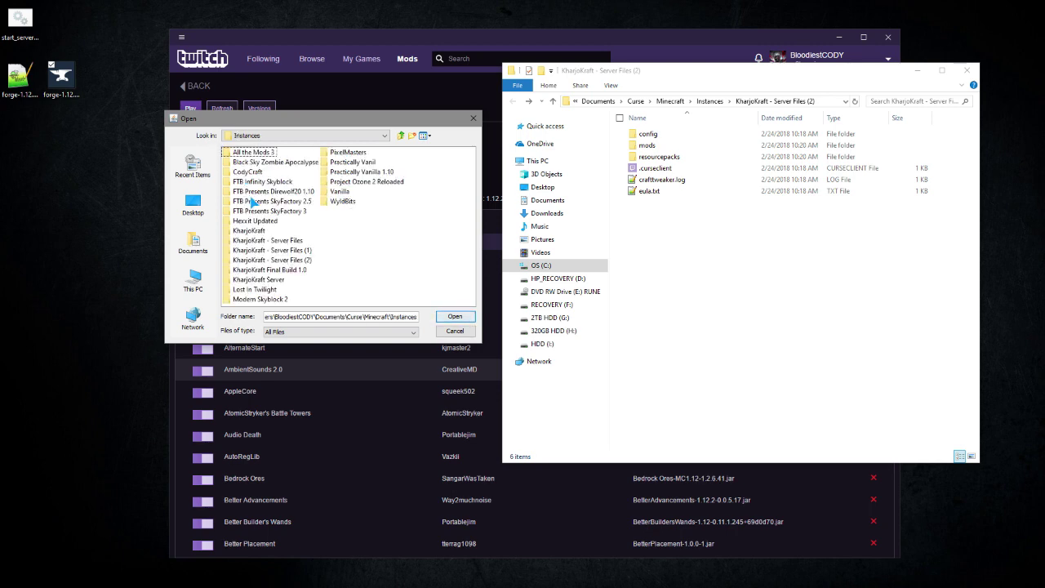
left_click(258, 280)
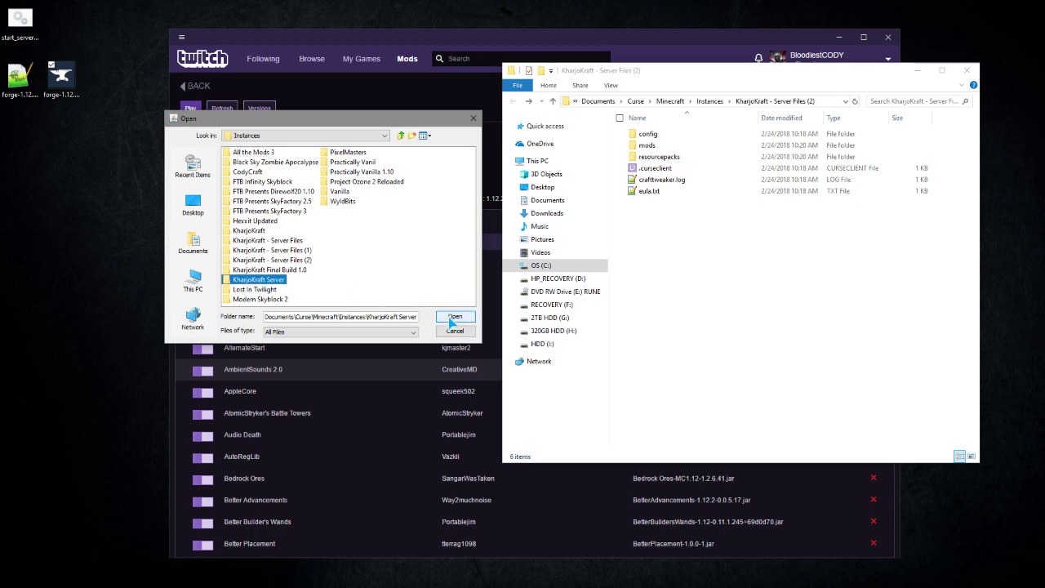
left_click(454, 317)
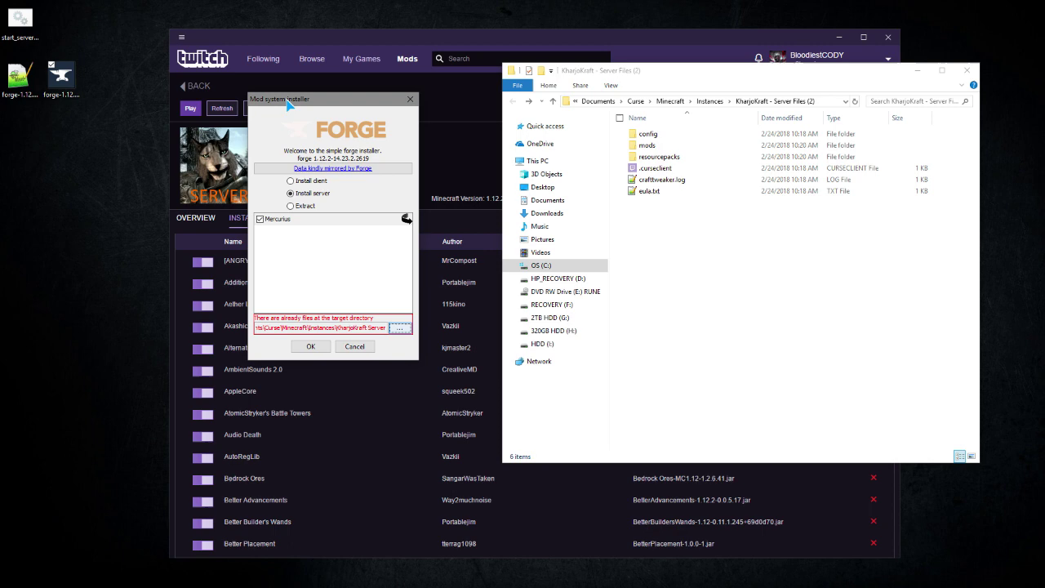
- Exclude Mercurius and install the Forge server into the chosen KharjoKraft Server folder
left_click(262, 221)
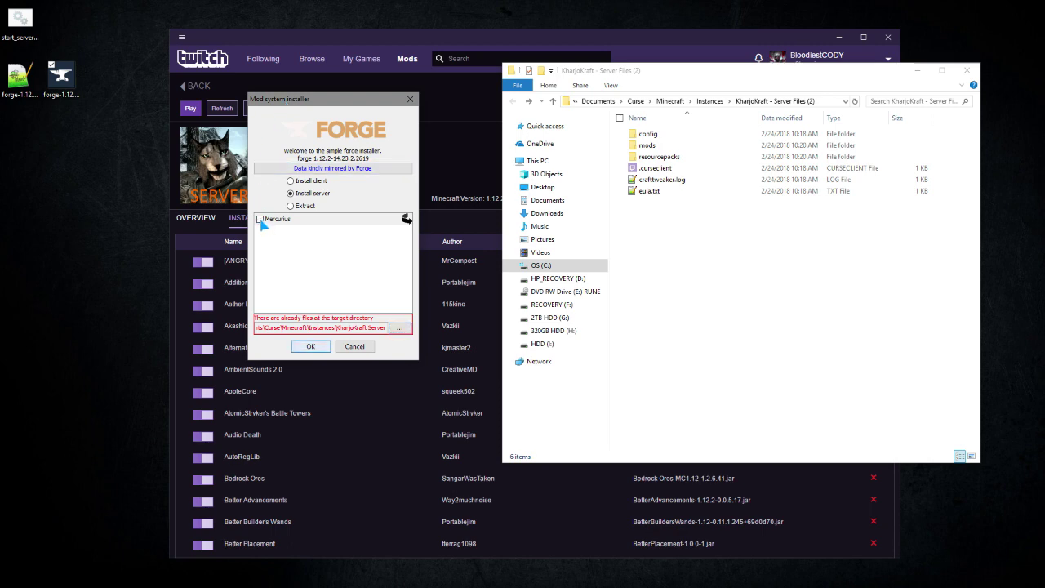
left_click(310, 347)
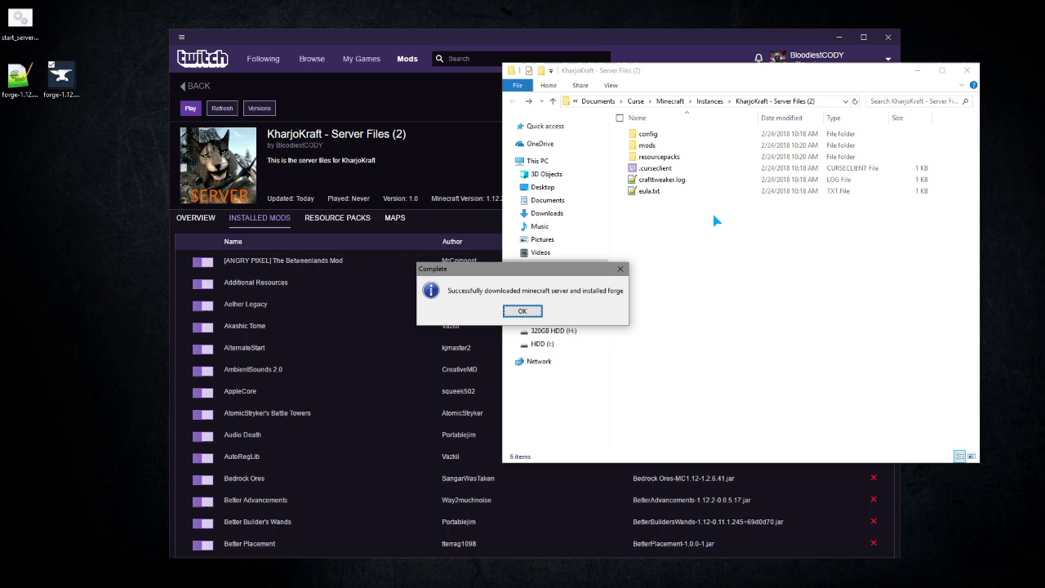
left_click(522, 312)
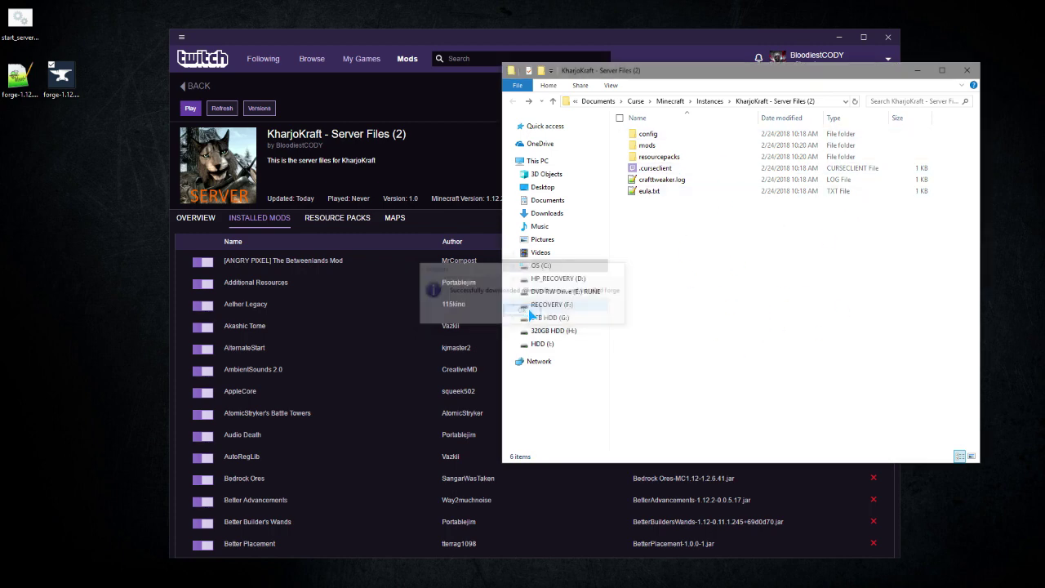
- Run the Forge installer from the desktop again, set it to install the server and exclude Mercurius
left_click(66, 82)
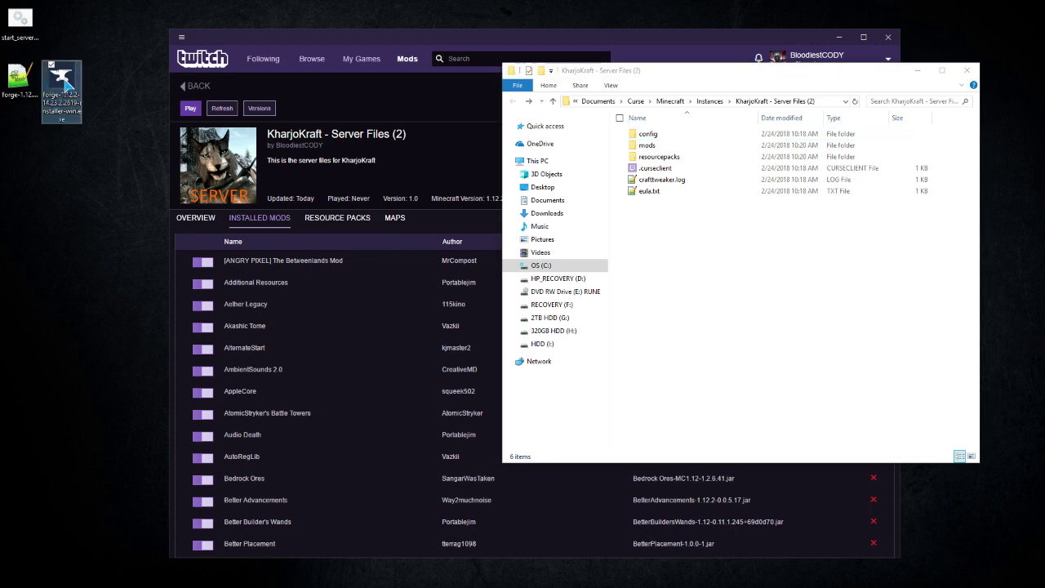
double_click(66, 82)
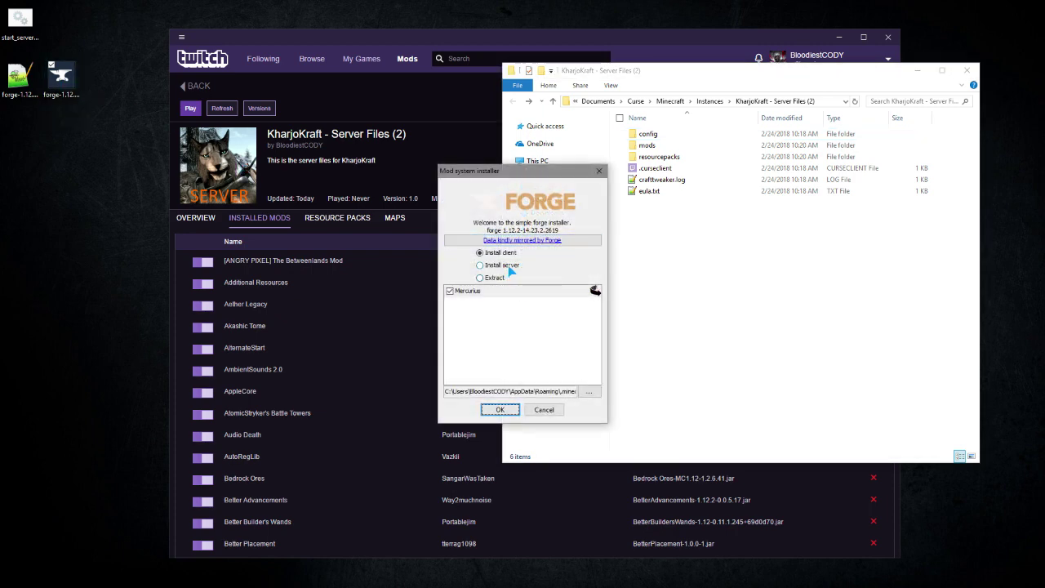
left_click(506, 268)
left_click(450, 290)
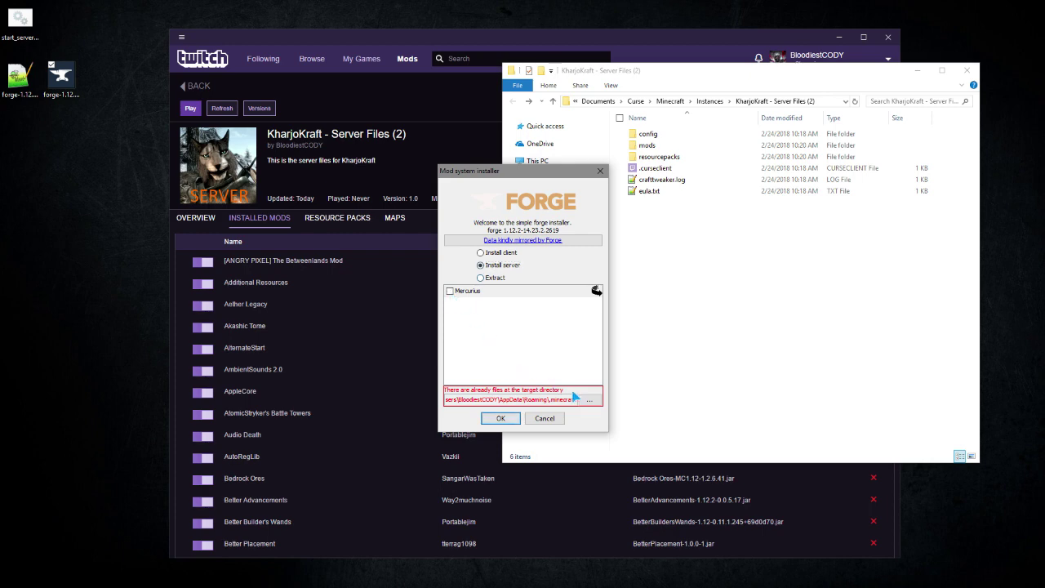
- Choose the KharjoKraft - Server Files (2) folder under Curse\Minecraft\Instances as the target and install the Forge server there
left_click(500, 418)
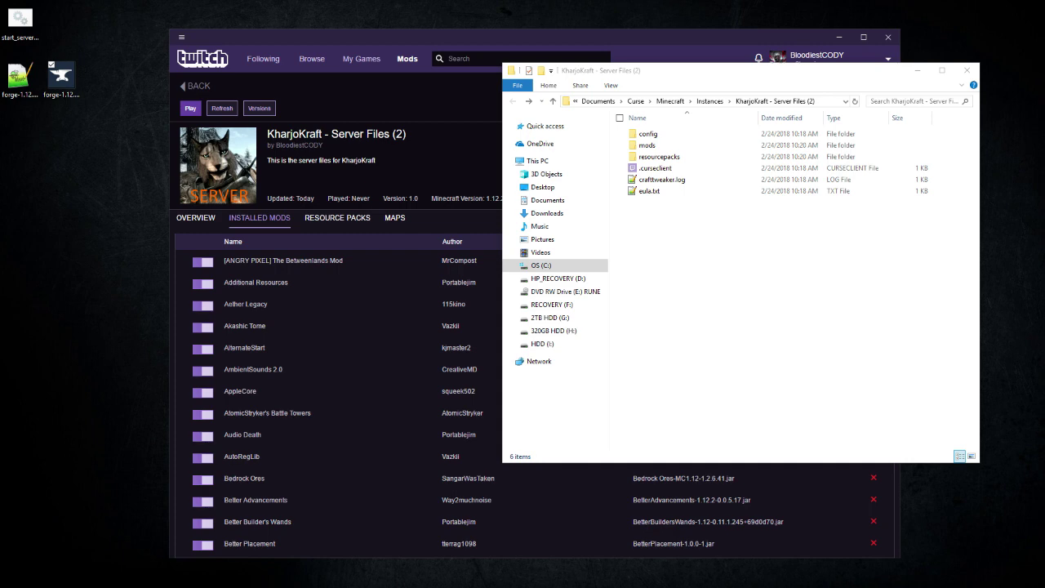
left_click(200, 145)
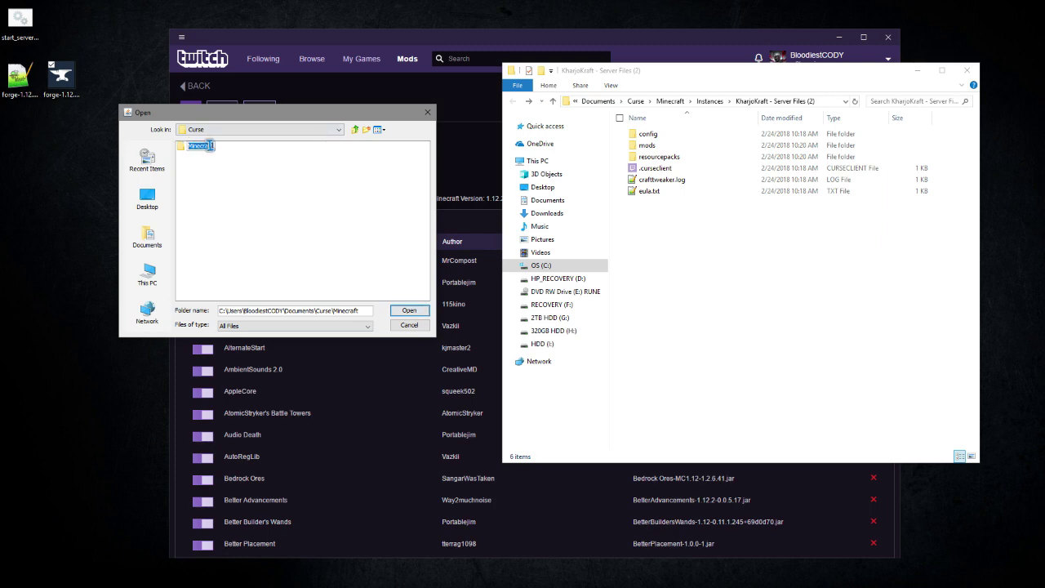
double_click(192, 147)
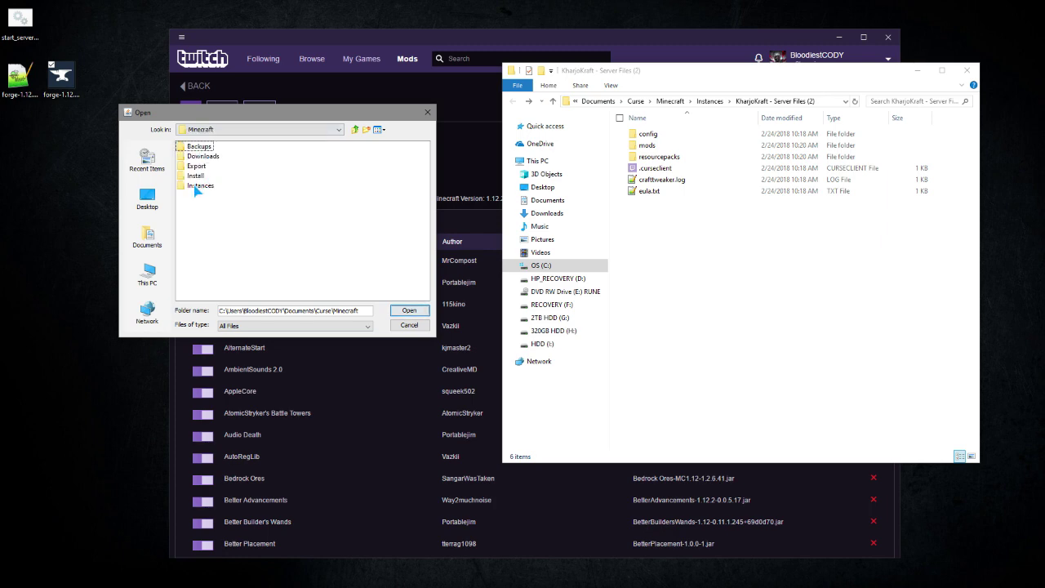
double_click(196, 187)
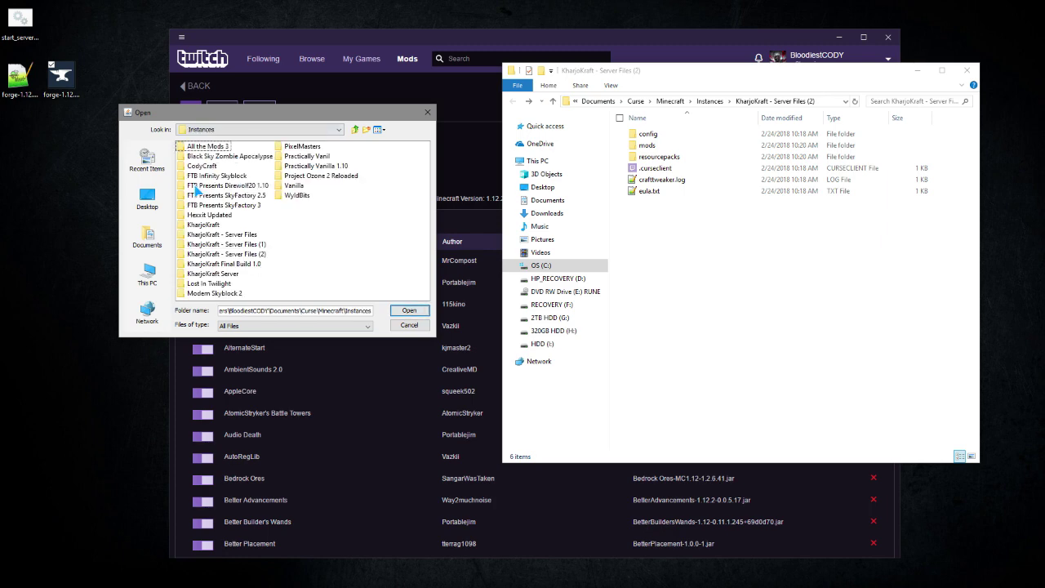
double_click(245, 253)
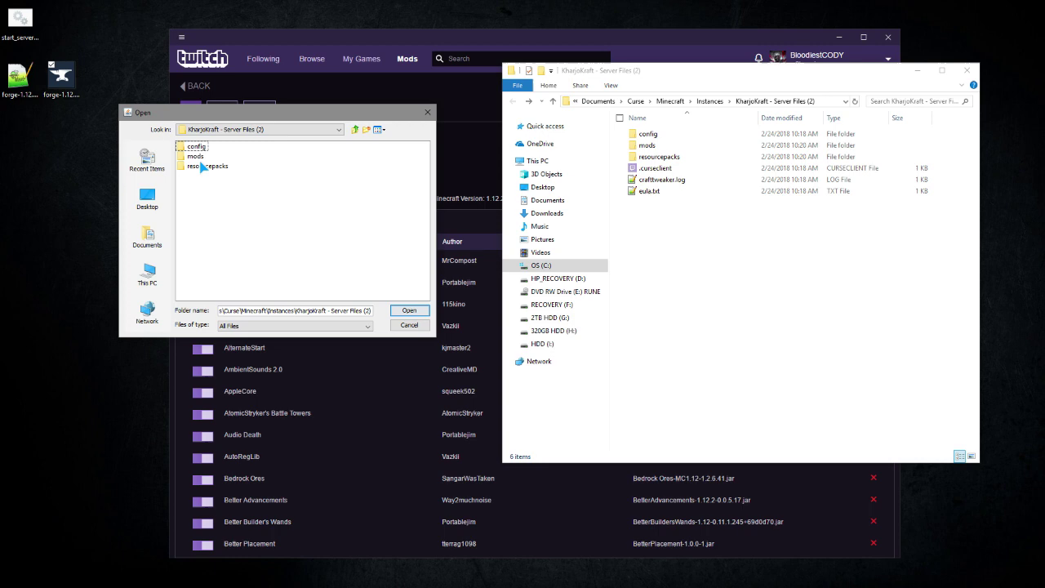
left_click(408, 310)
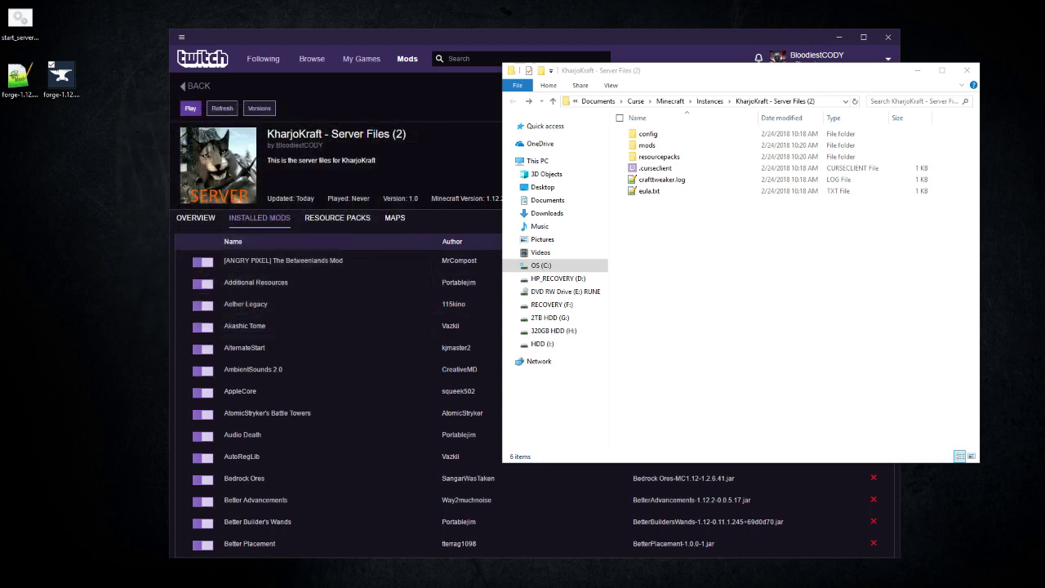
left_click(196, 343)
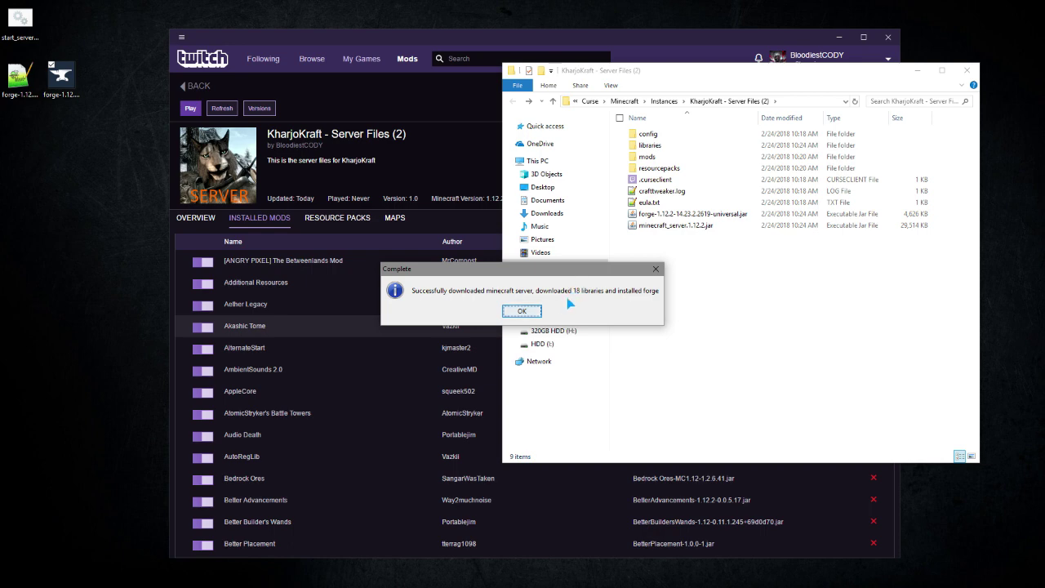
left_click(522, 311)
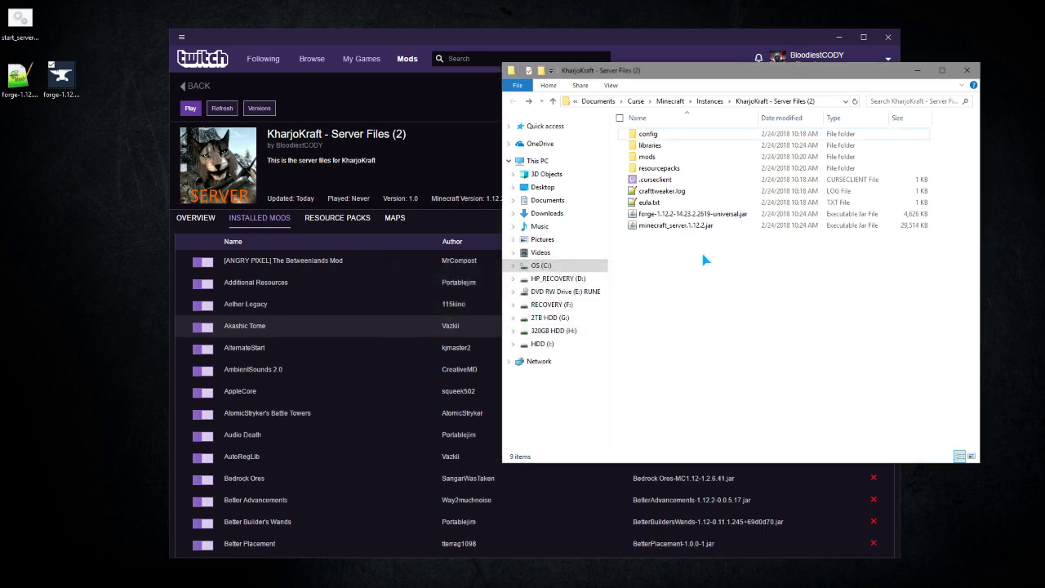
left_click(676, 216)
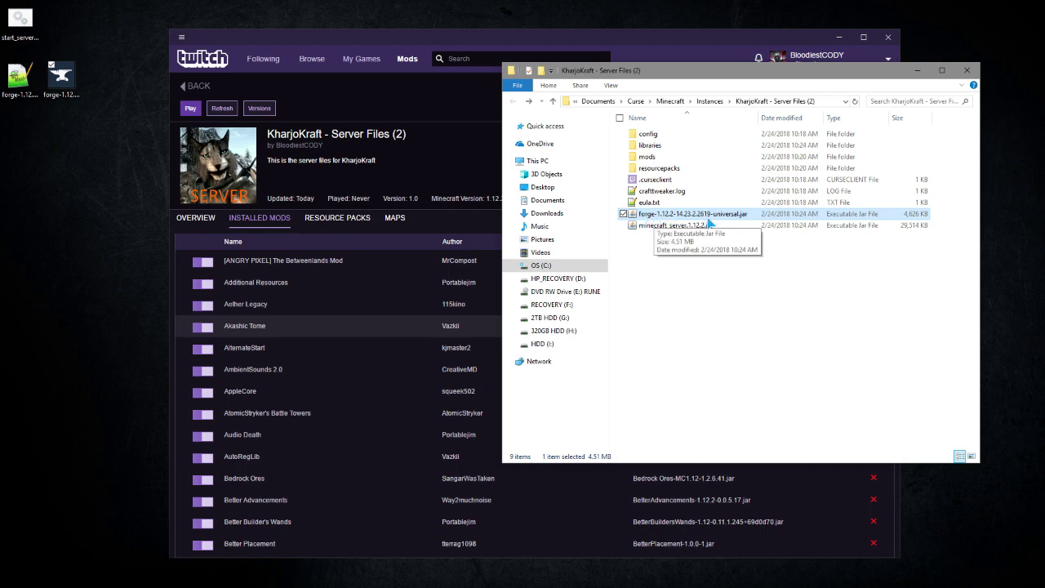
left_click(674, 216)
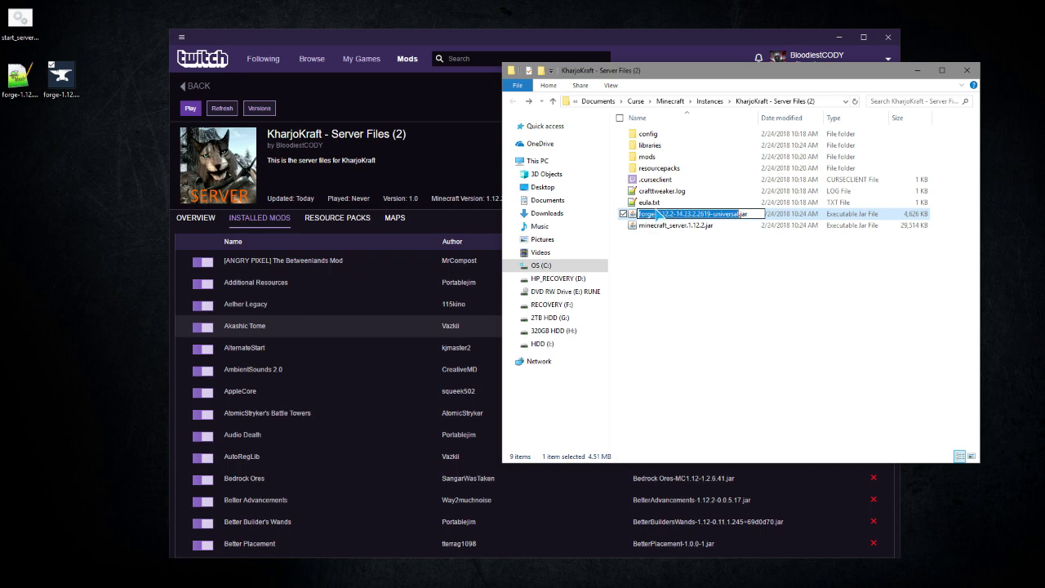
left_click(679, 258)
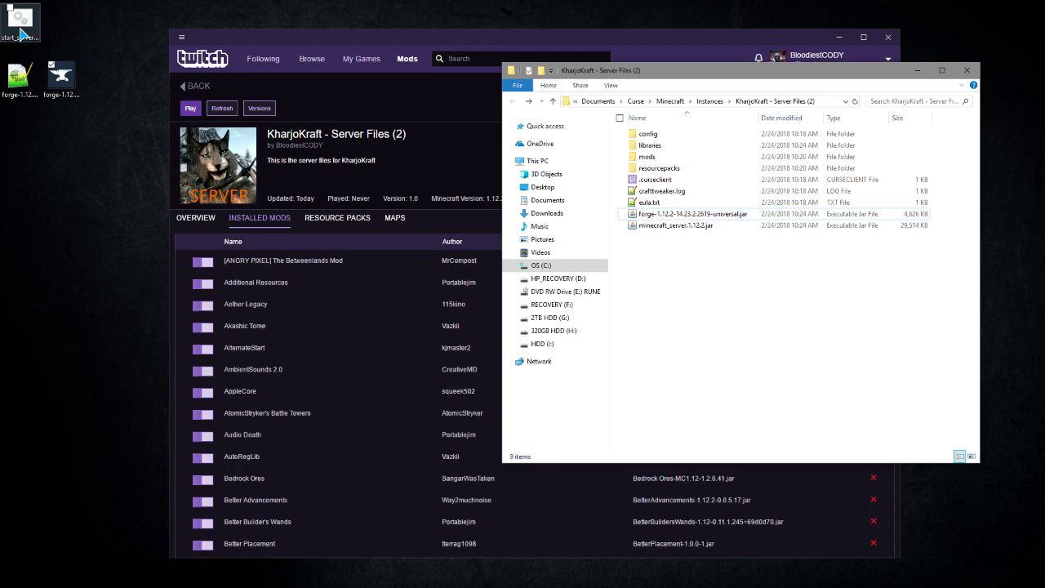
- Move start_server.bat from the desktop into the KharjoKraft - Server Files (2) folder and open it for editing
left_click_drag(22, 33, 729, 277)
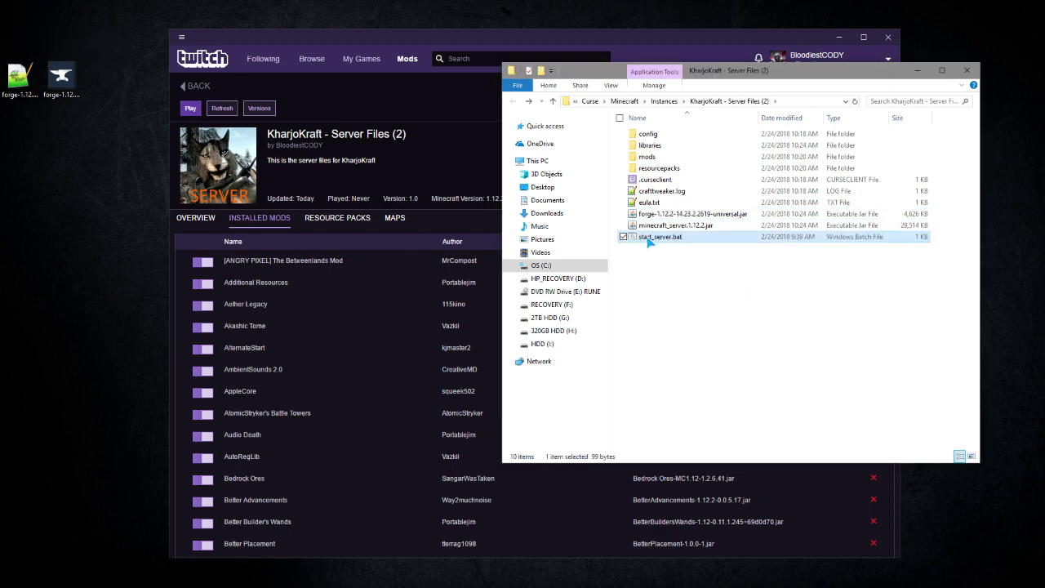
right_click(649, 238)
left_click(665, 254)
- Examine the javaw.exe path and the Xmx and Xms memory arguments in start_server.bat, widening the text window
left_click_drag(310, 149, 530, 149)
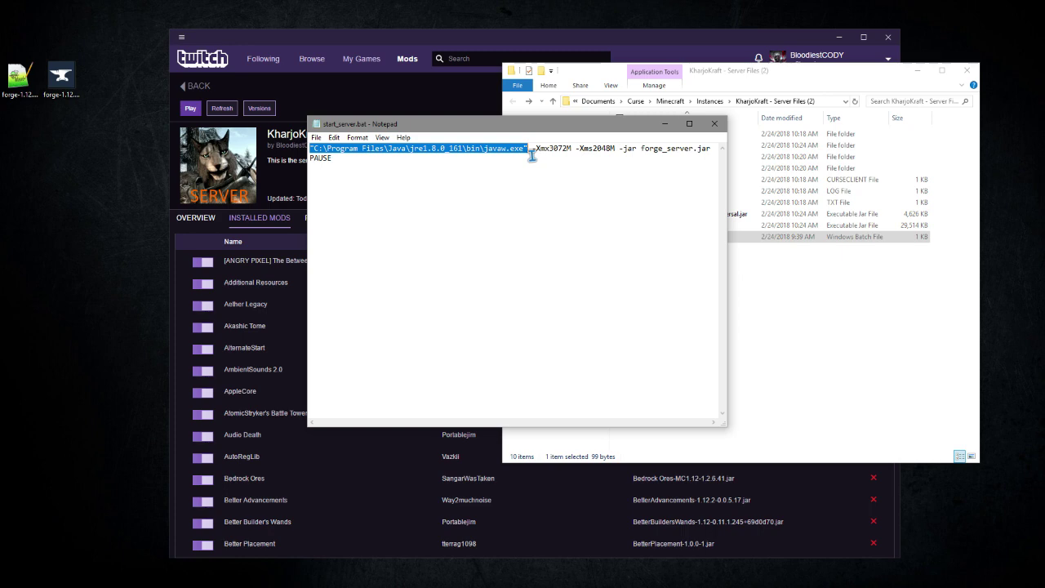
left_click_drag(616, 150, 528, 149)
left_click(610, 149)
left_click(531, 157)
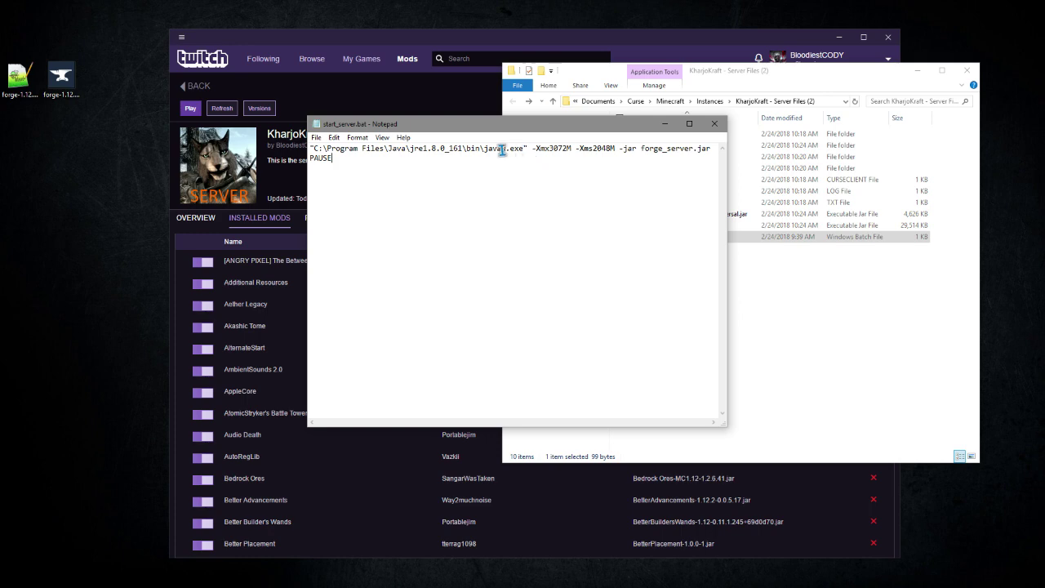
left_click_drag(314, 149, 525, 148)
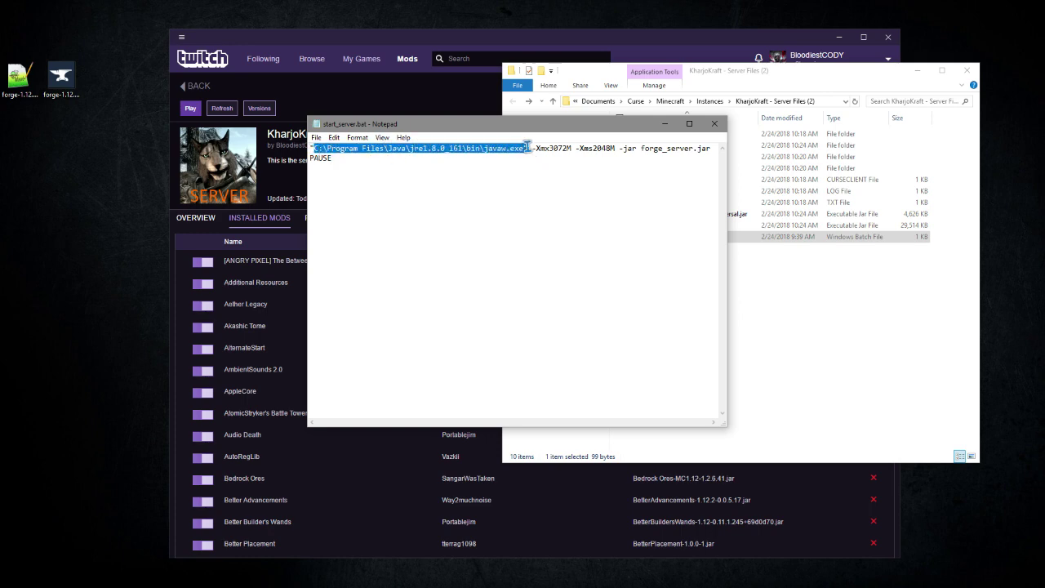
left_click(431, 148)
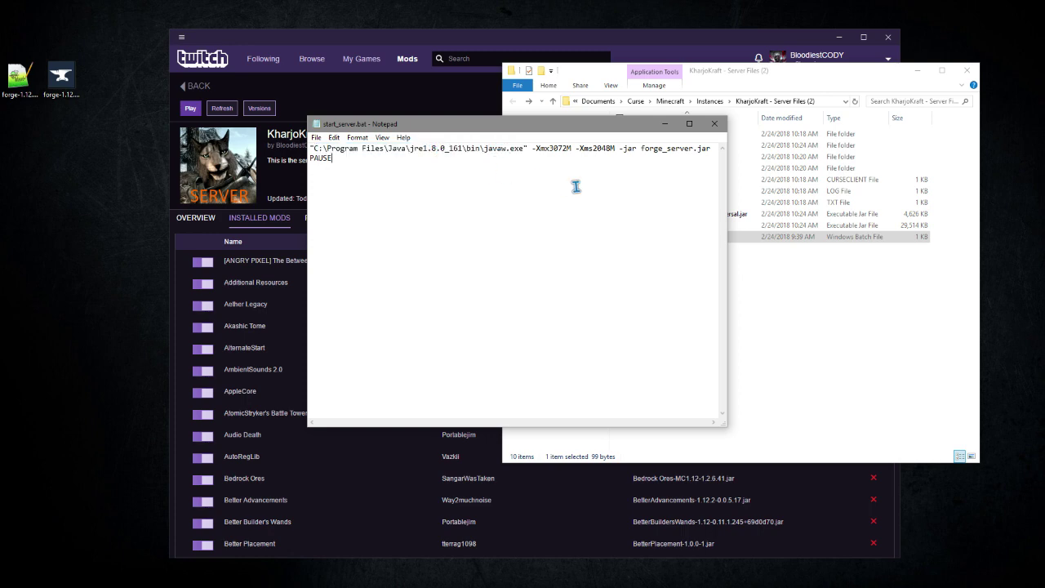
left_click(701, 168)
left_click_drag(726, 178, 747, 173)
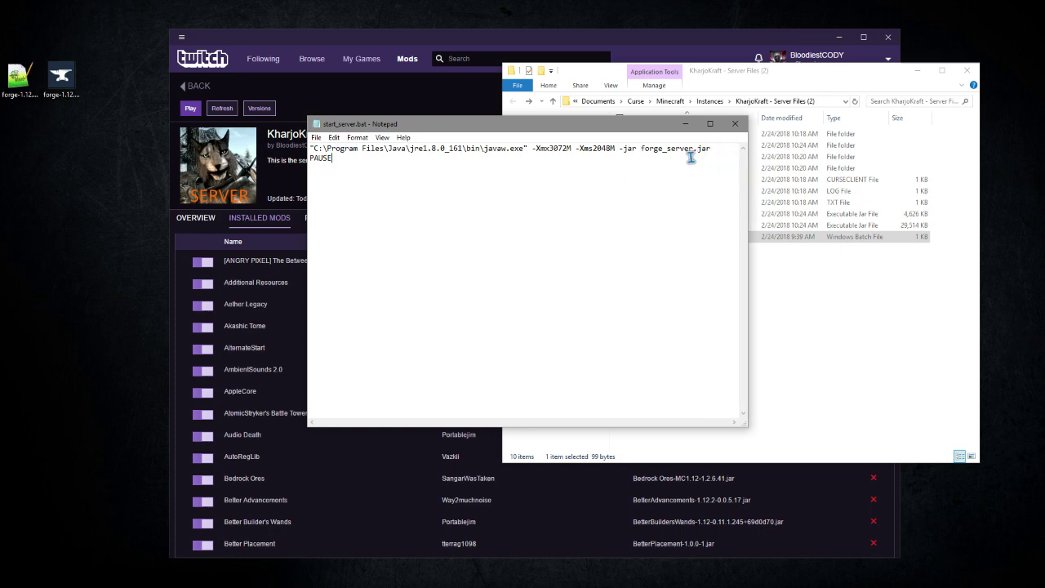
- Copy the name forge_server, without its extension, from the launch line in start_server.bat
mouse_move(641, 149)
left_mouse_down()
mouse_move(694, 151)
mouse_move(642, 150)
left_mouse_up()
left_click(712, 151)
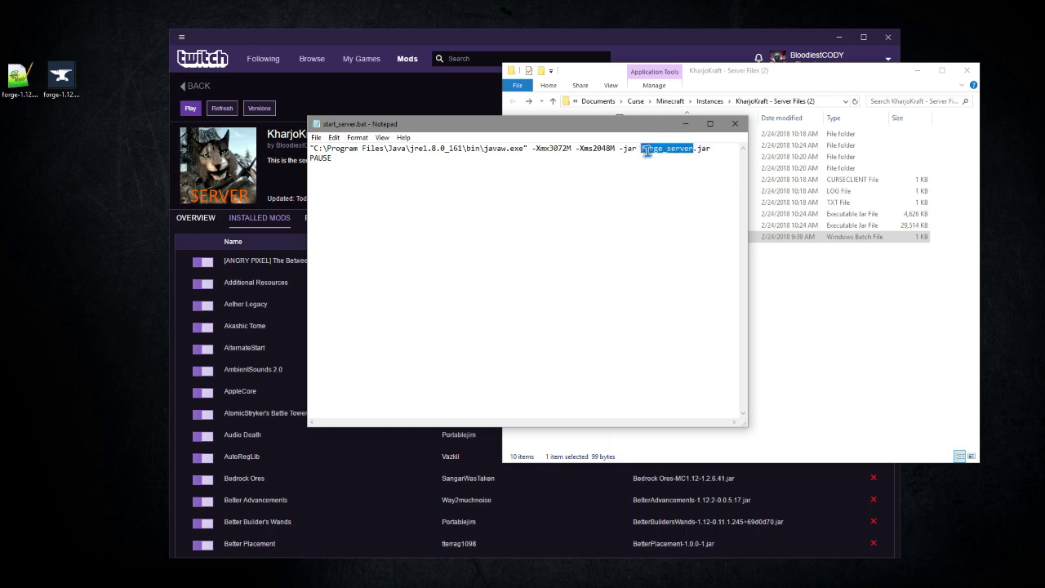
right_click(647, 152)
left_click(674, 186)
- Rename forge-1.12.2-14.23.2.2619-universal.jar in the profile folder to forge_server.jar using the copied name
left_click(811, 279)
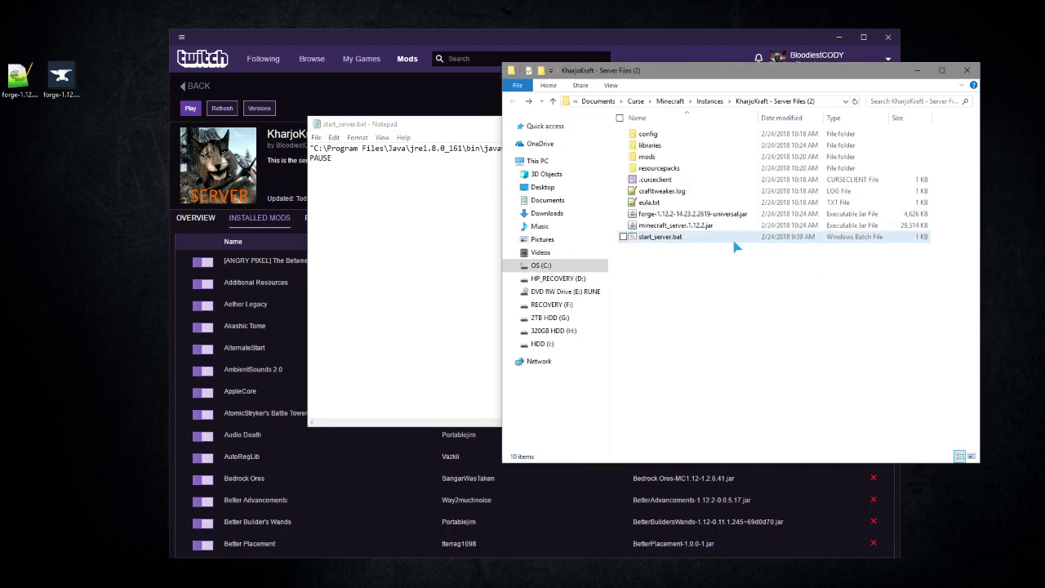
left_click(665, 215)
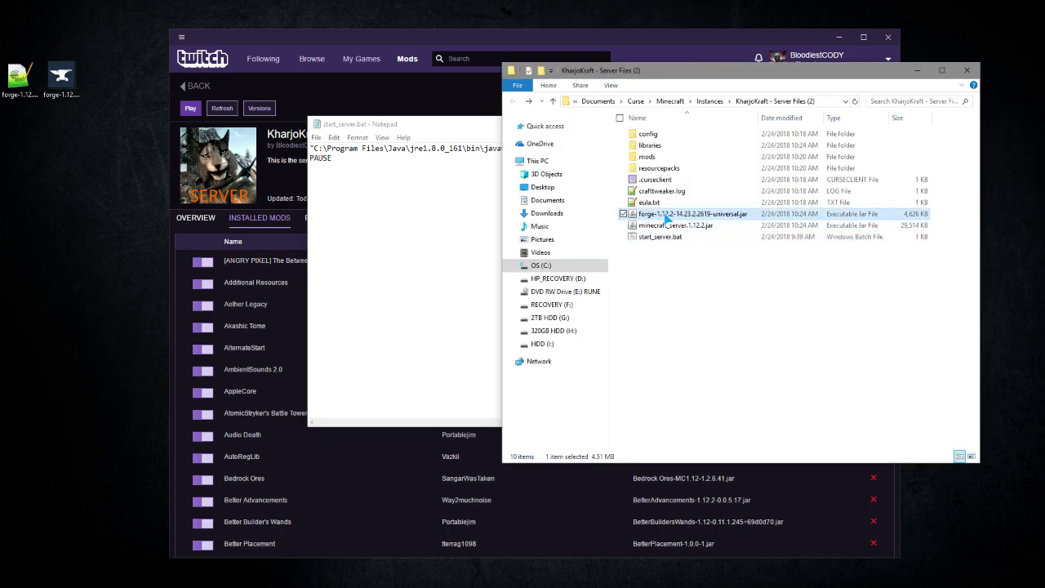
left_click(665, 216)
right_click(676, 214)
left_click(700, 267)
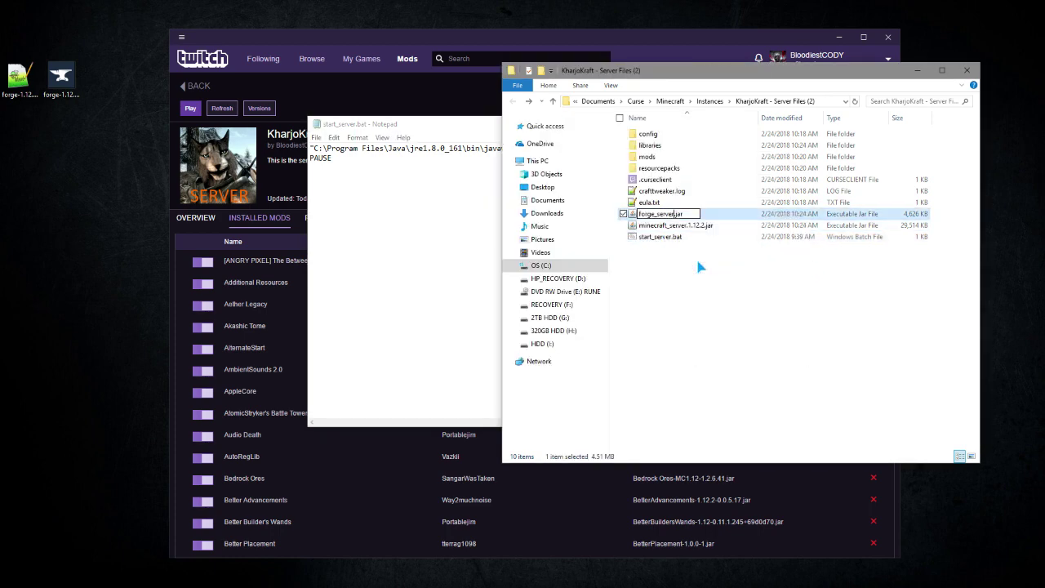
key("Return")
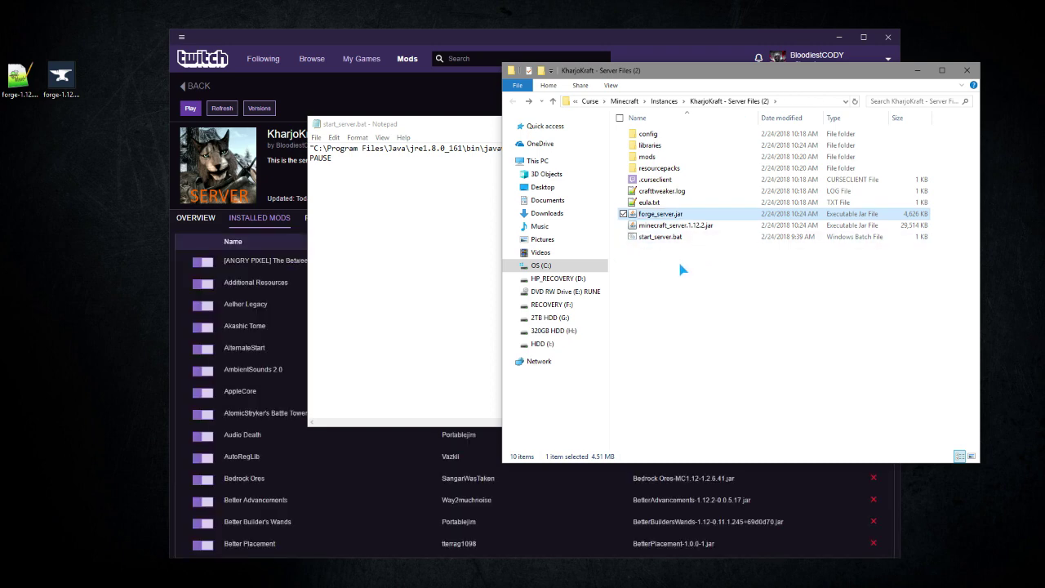
left_click(678, 259)
- Close the start_server.bat text and run the batch file to launch the Minecraft server
left_click(424, 231)
left_click(735, 123)
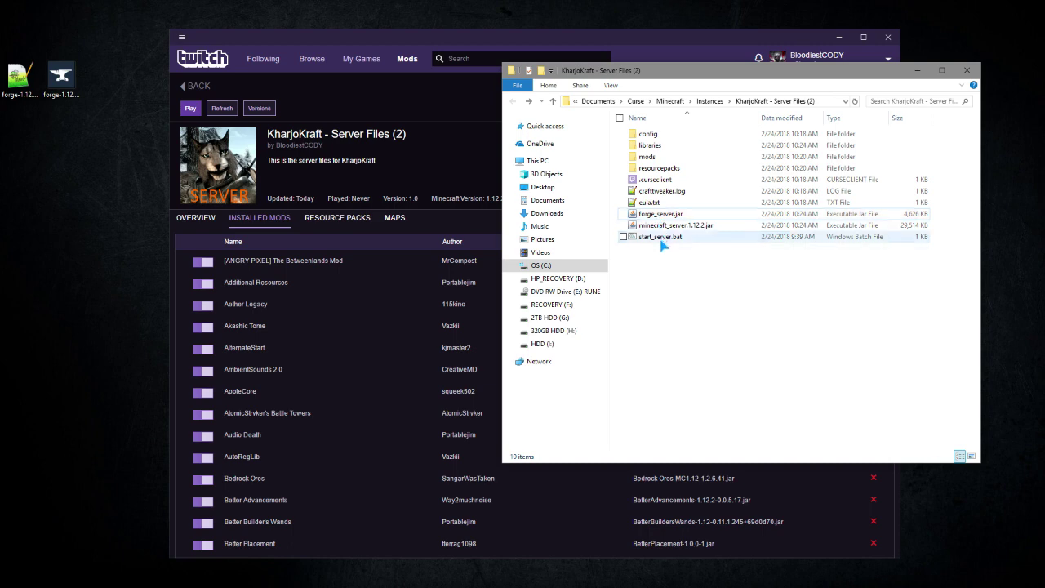
double_click(661, 237)
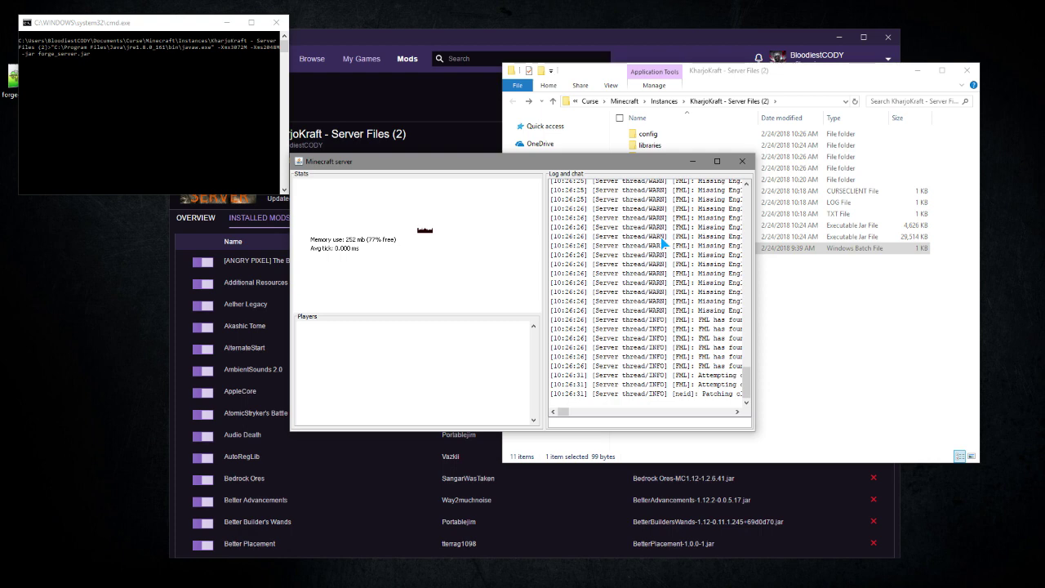
- Open eula.txt from the server folder, check that the eula setting is TRUE, and close the text editor
left_click(916, 378)
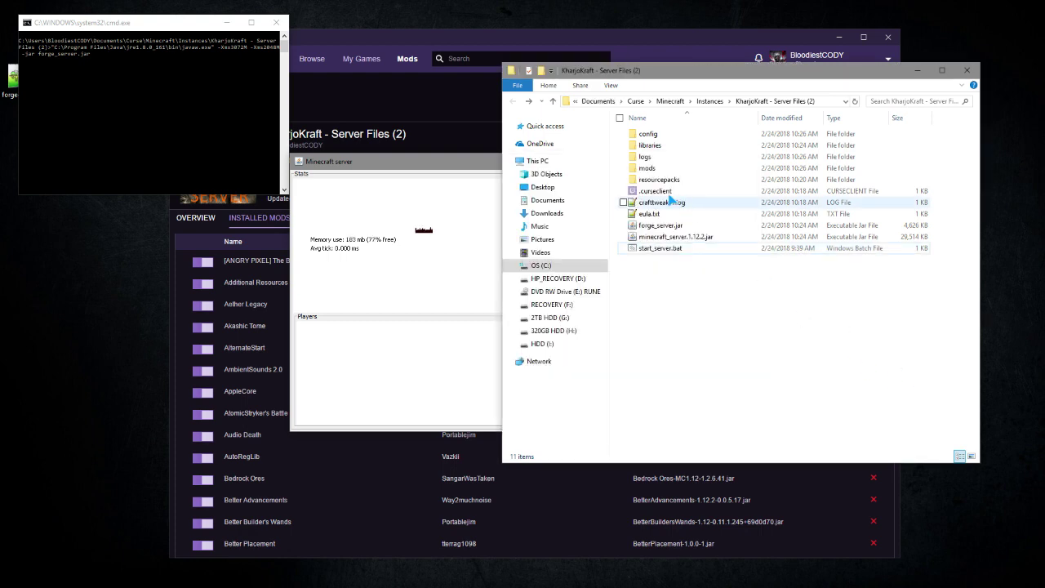
left_click(653, 214)
double_click(658, 214)
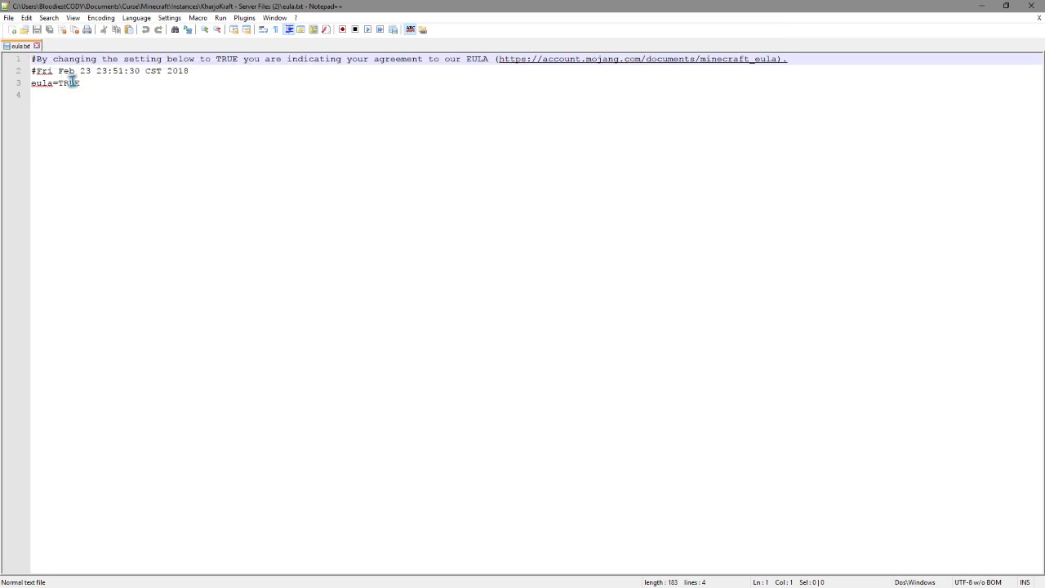
left_click_drag(85, 83, 59, 85)
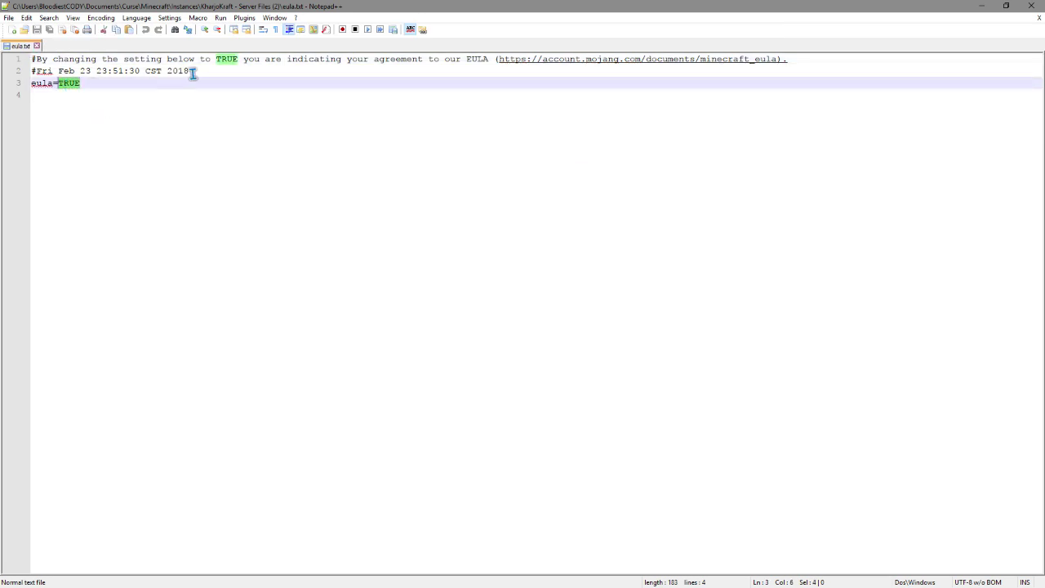
left_click(169, 93)
left_click(36, 46)
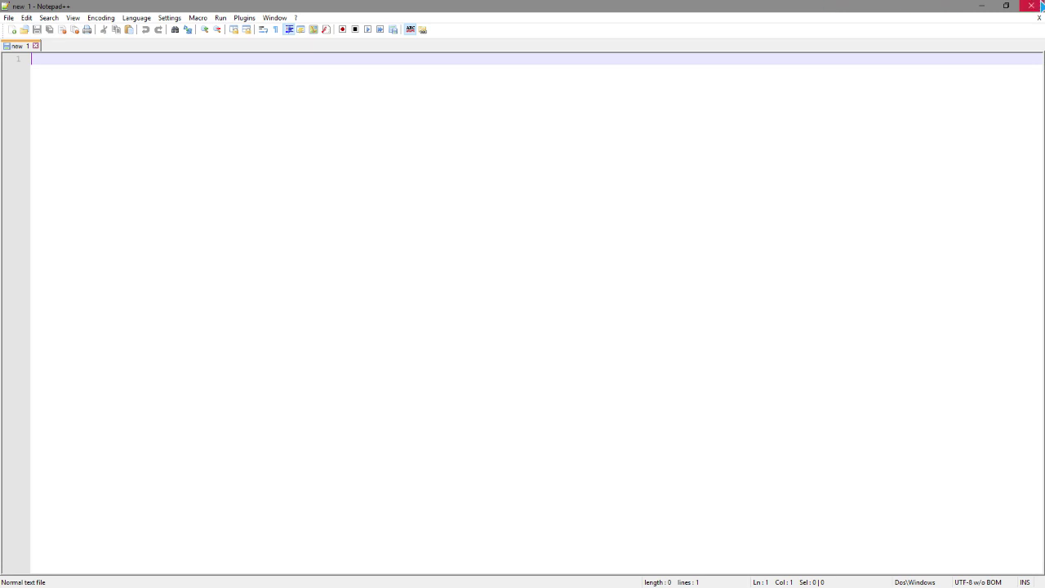
left_click(1031, 6)
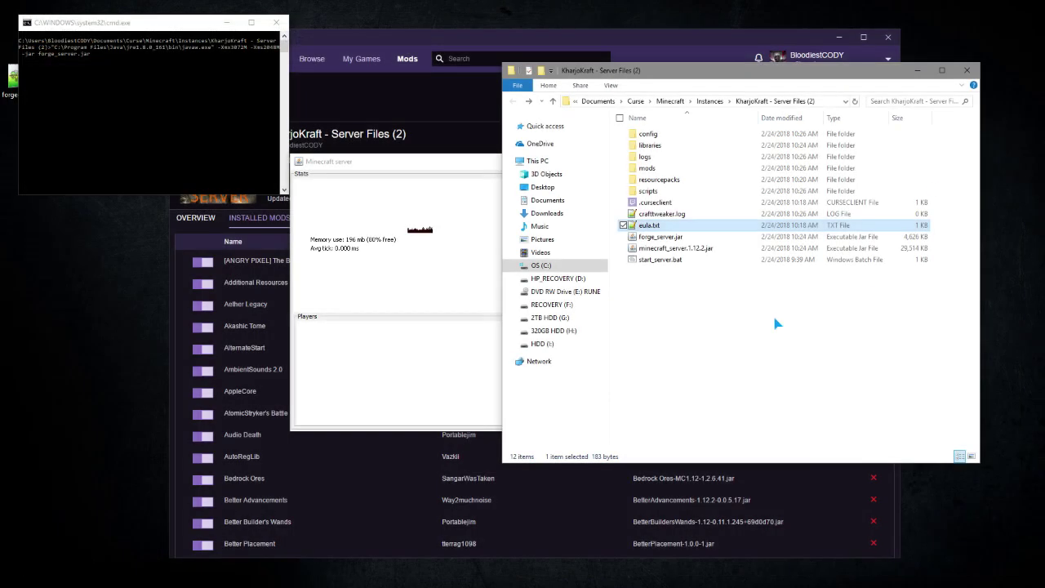
- Bring the Minecraft server window to the front and widen it to show more of the log
left_click(404, 255)
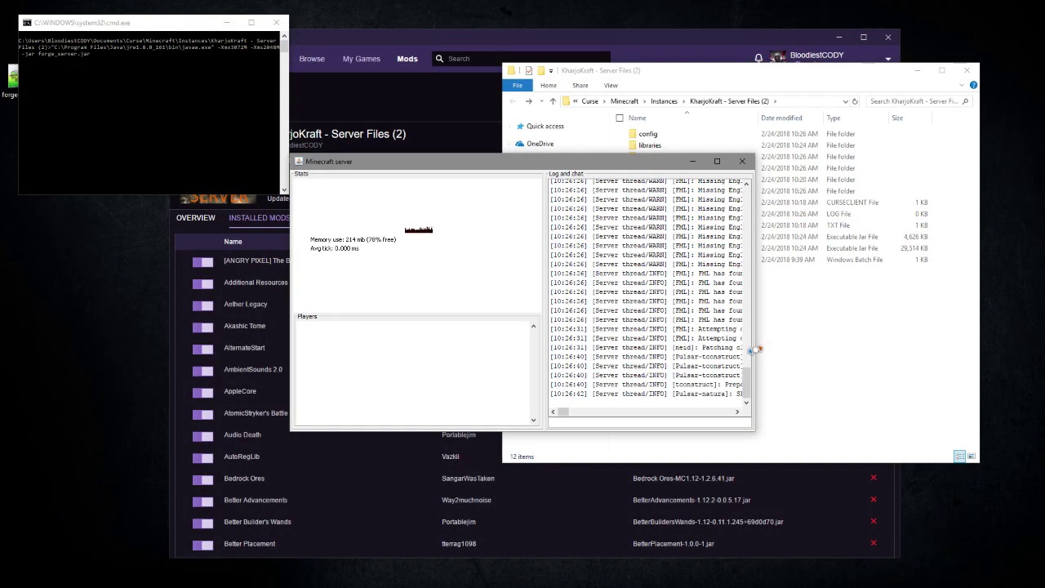
left_click_drag(755, 350, 919, 343)
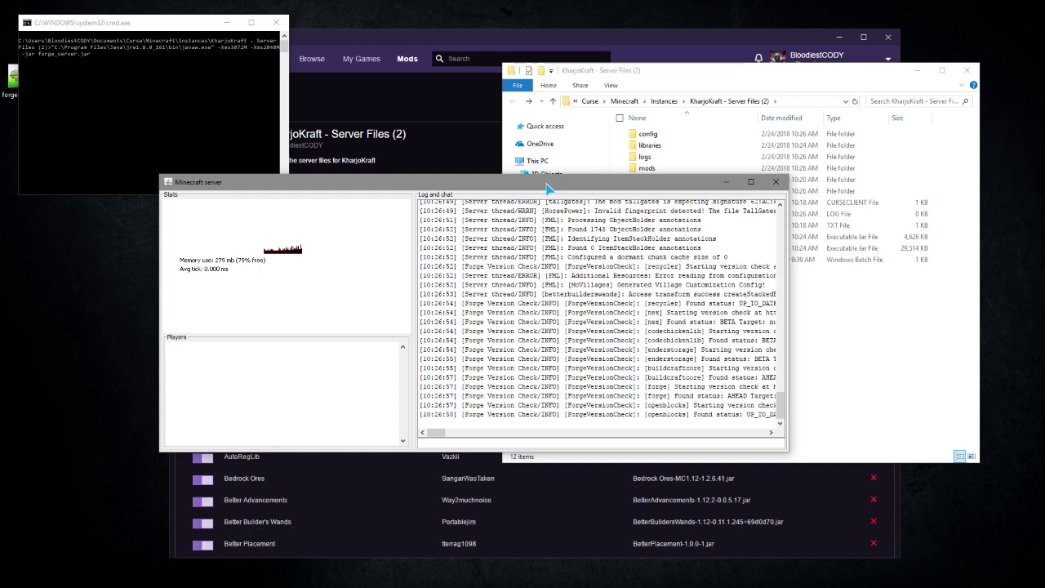
- Switch to the Twitch app and look through the installed mods of the KharjoKraft - Server Files (2) profile
left_click(450, 37)
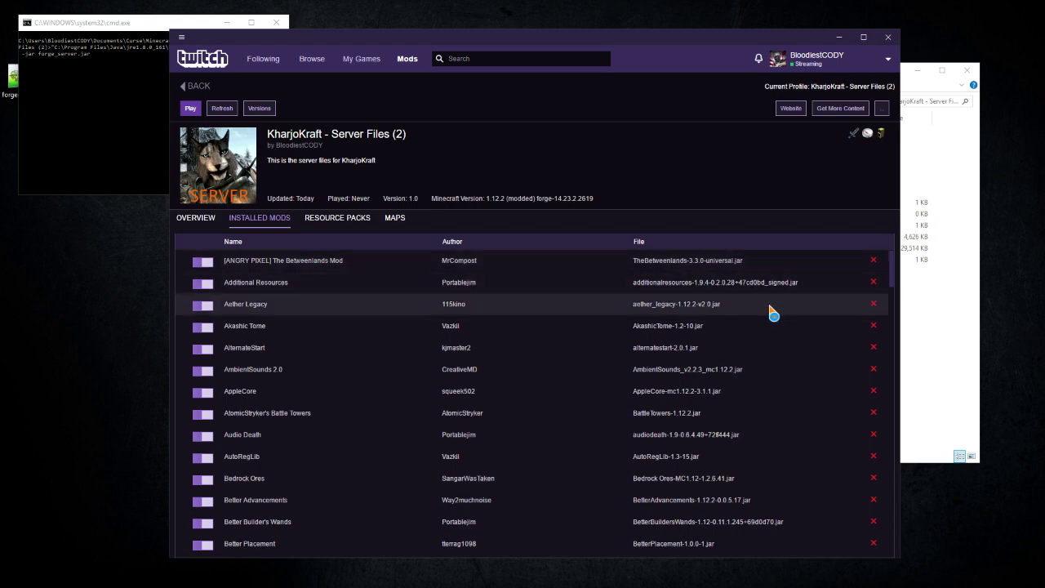
left_click_drag(894, 272, 883, 333)
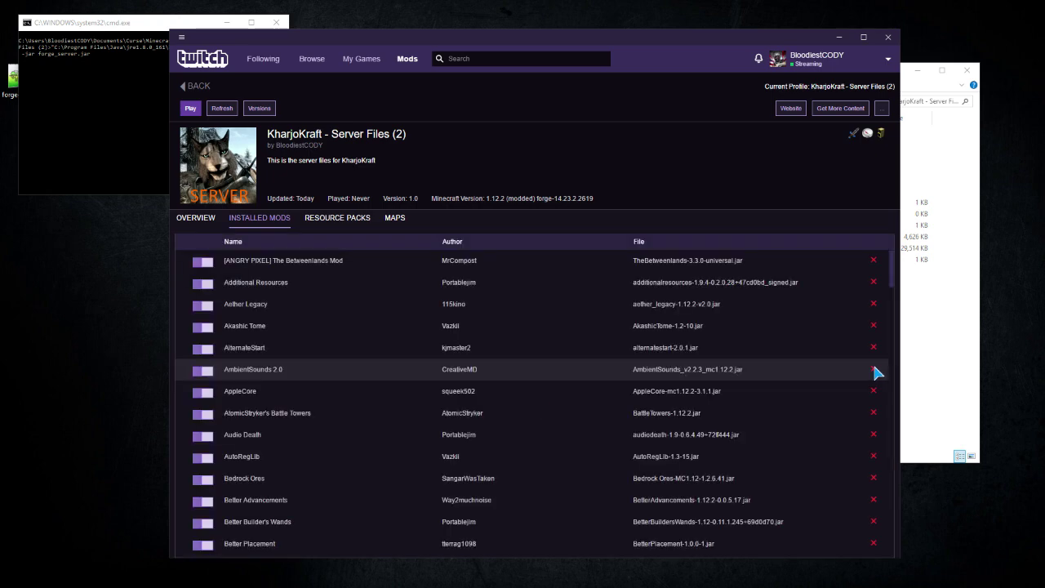
scroll(780, 371, "down", 20)
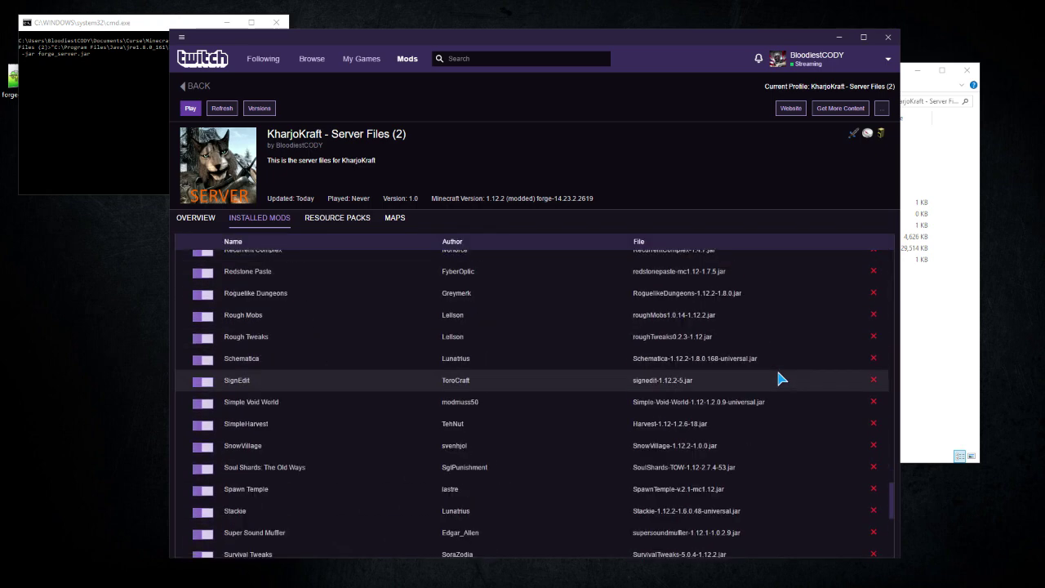
- Create a desktop shortcut to start_server.bat from the server folder, and close the folder window
left_click(960, 162)
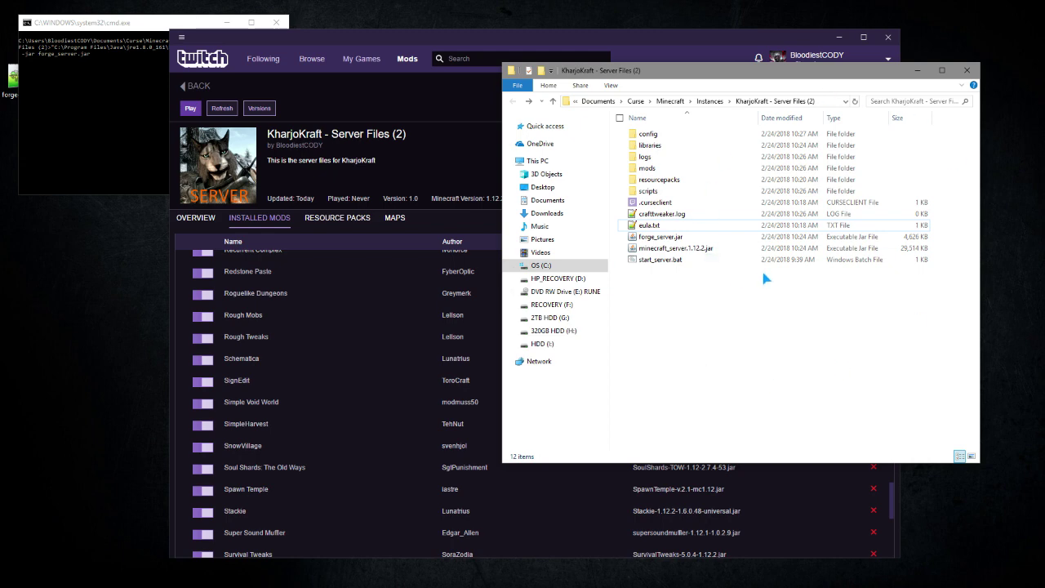
left_click(680, 262)
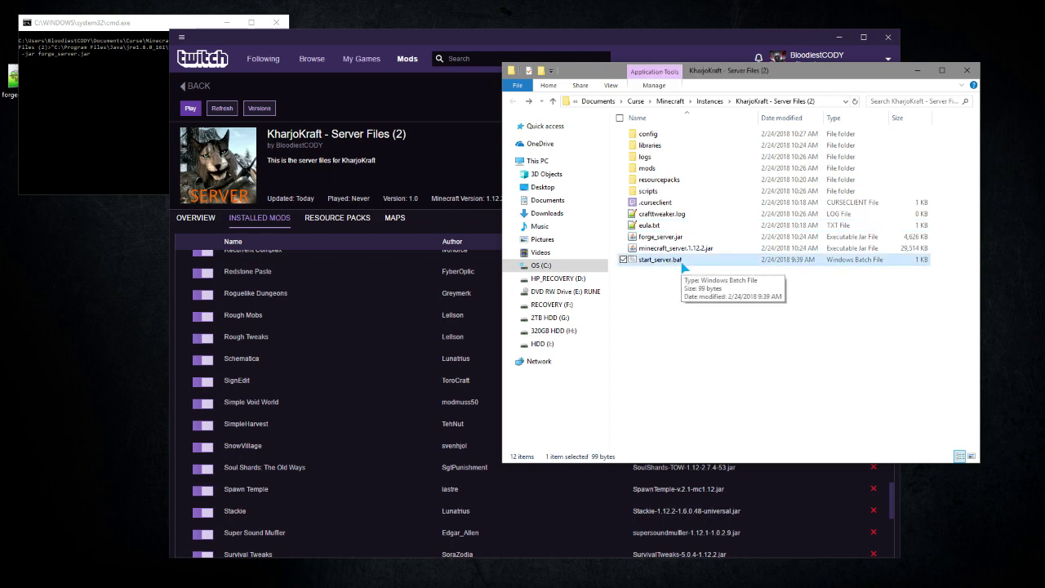
right_click(678, 262)
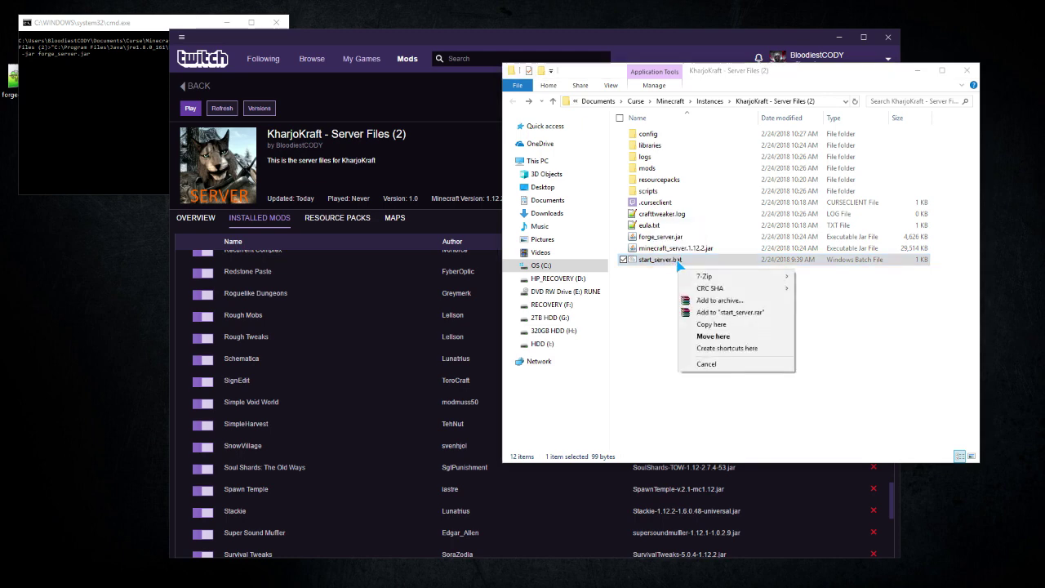
left_click(654, 265)
left_click_drag(655, 265, 101, 287)
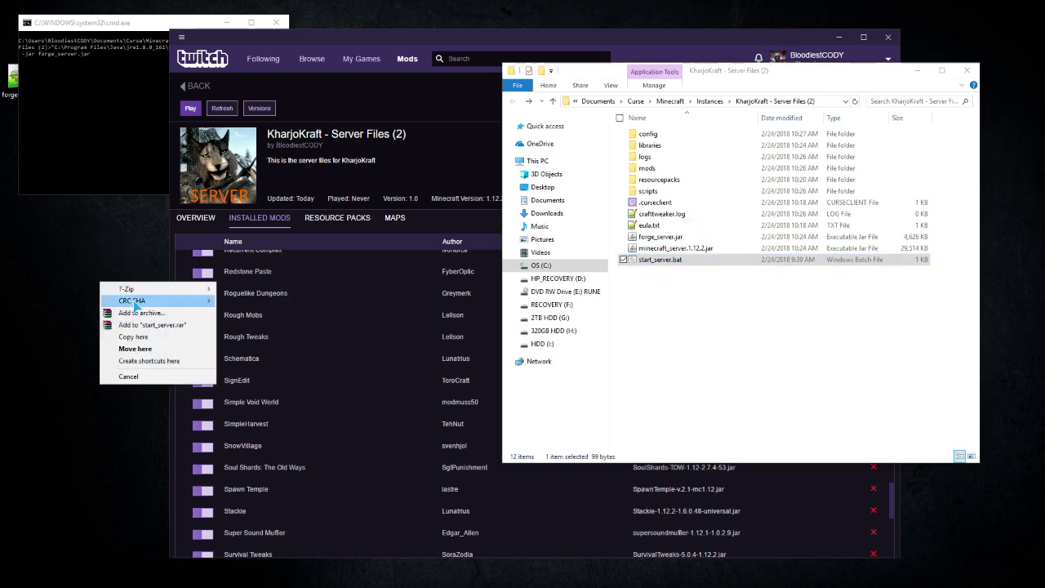
left_click(147, 361)
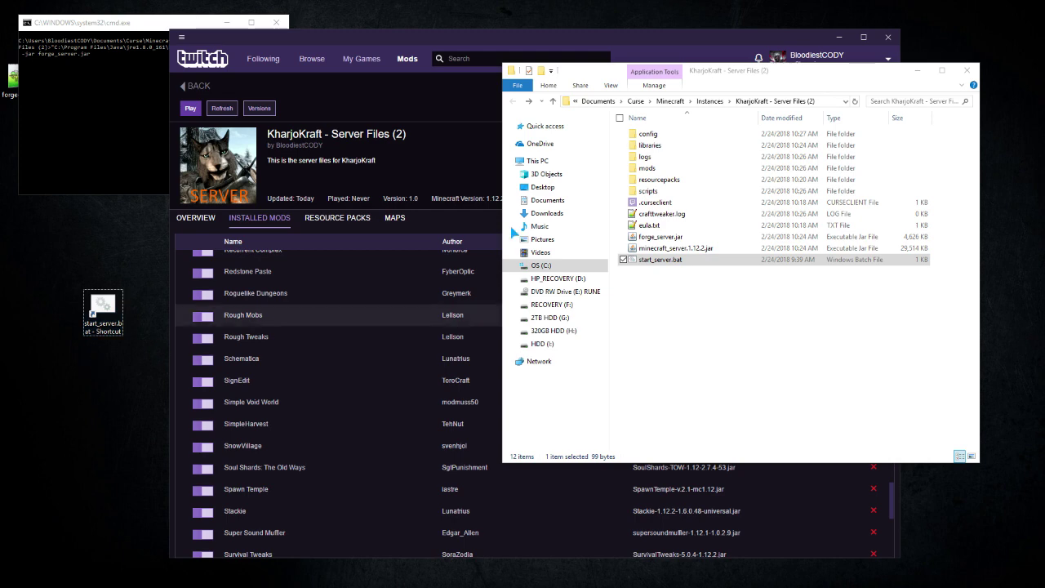
left_click(967, 70)
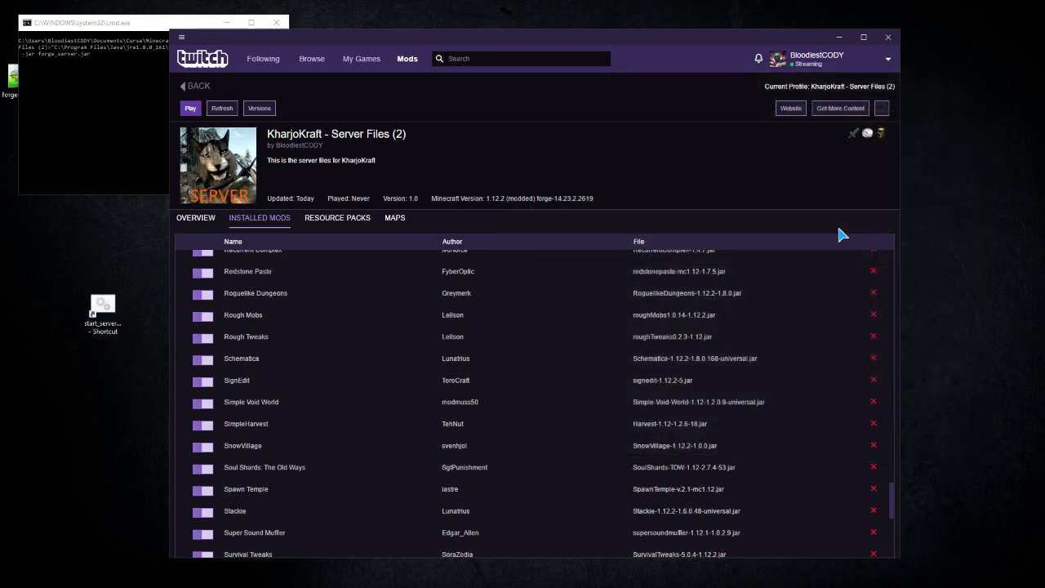
- Return to the list of modpacks and open the KharjoKraft Final Build 1.0 profile
left_click(196, 86)
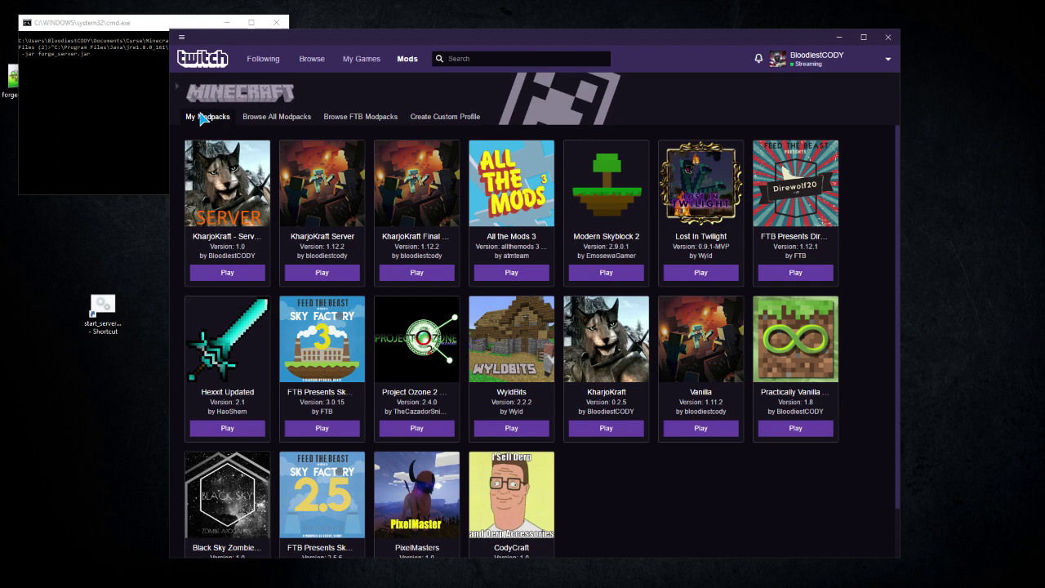
left_click(417, 189)
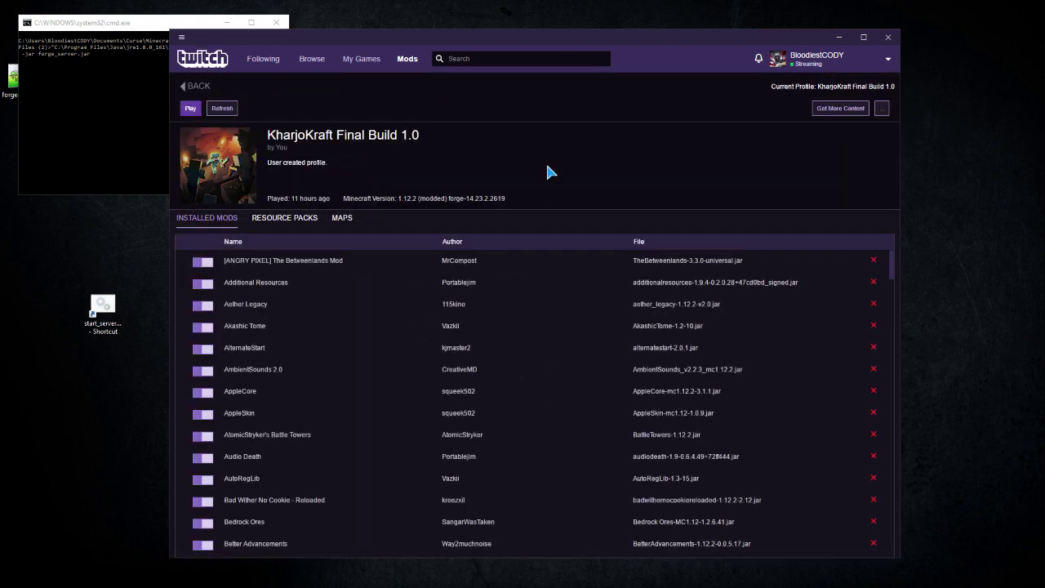
left_click(108, 325)
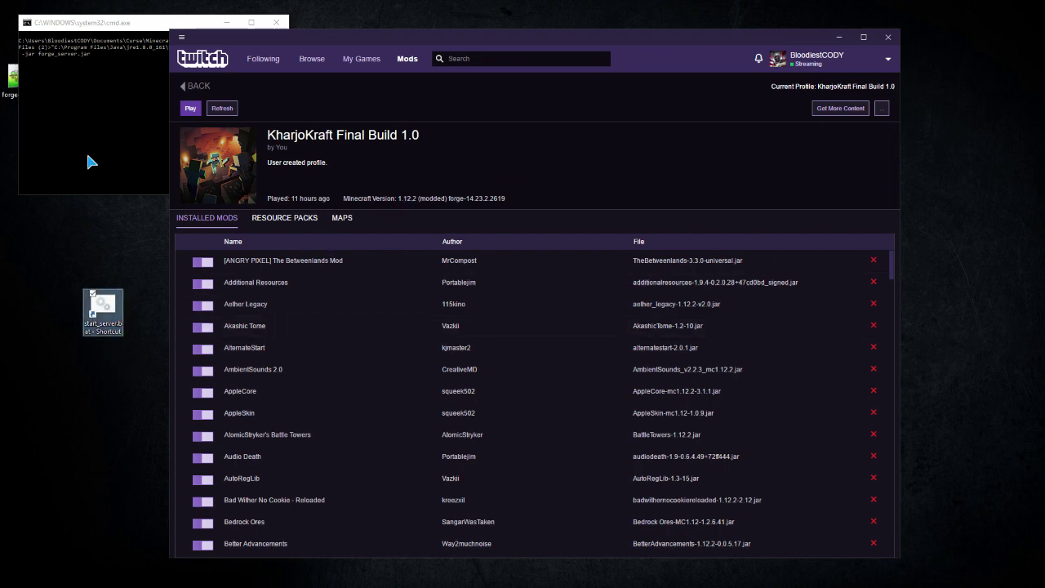
left_click(191, 109)
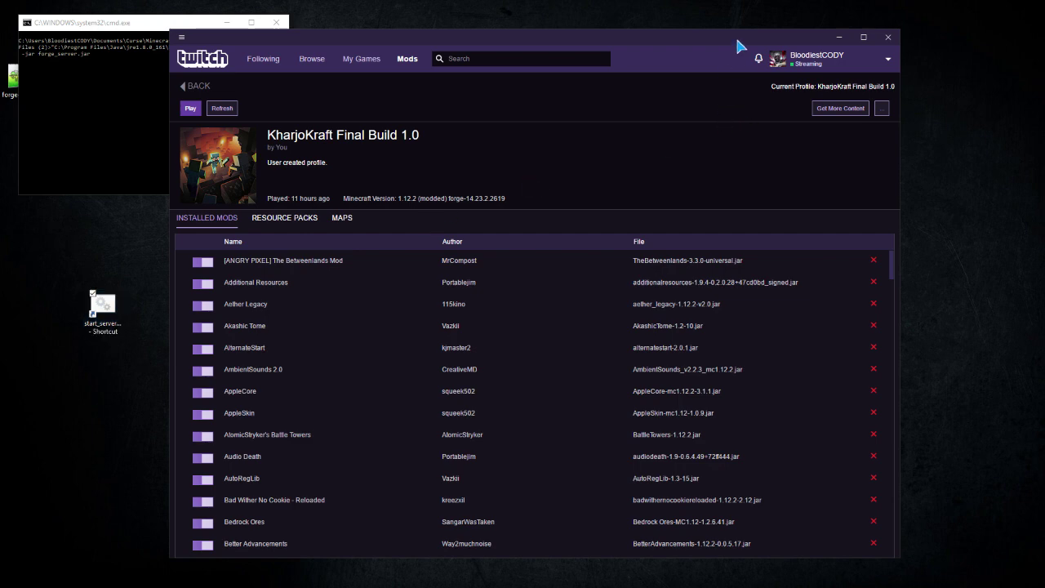
- Rearrange the Twitch, command prompt and Minecraft server windows, with the server window in front to follow its log
left_click_drag(737, 41, 858, 35)
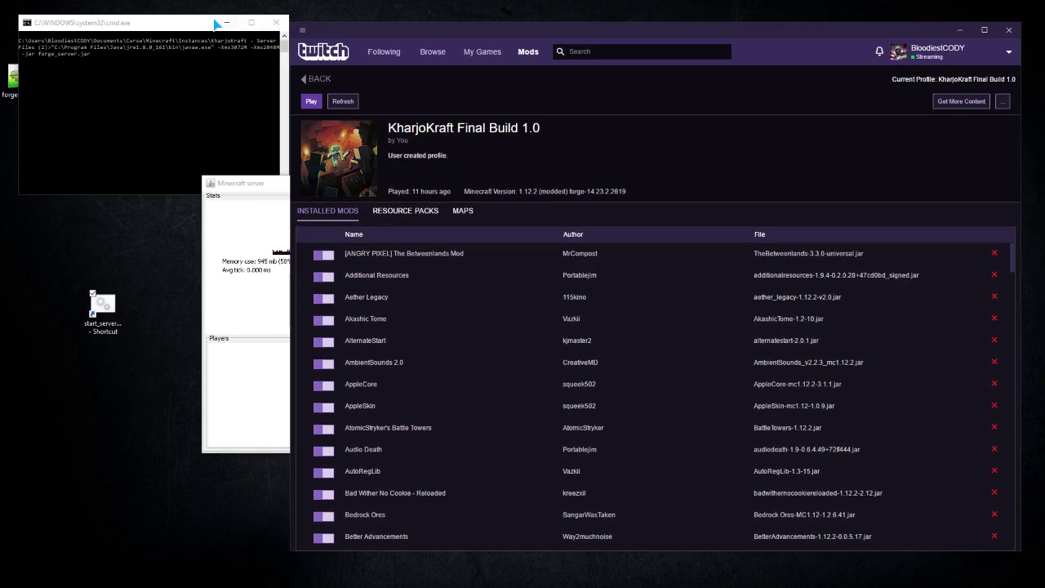
left_click_drag(190, 24, 181, 32)
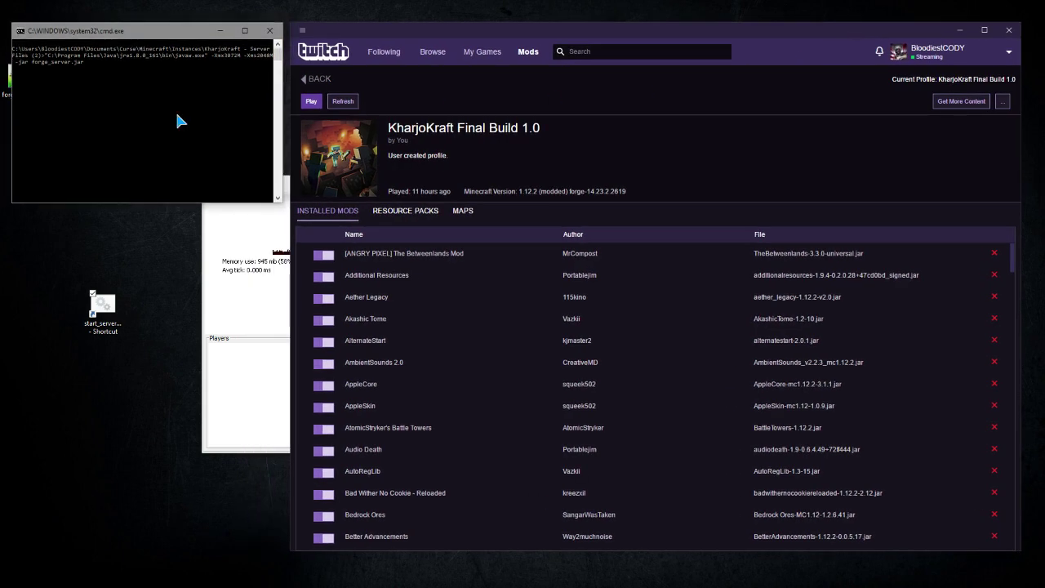
left_click(237, 259)
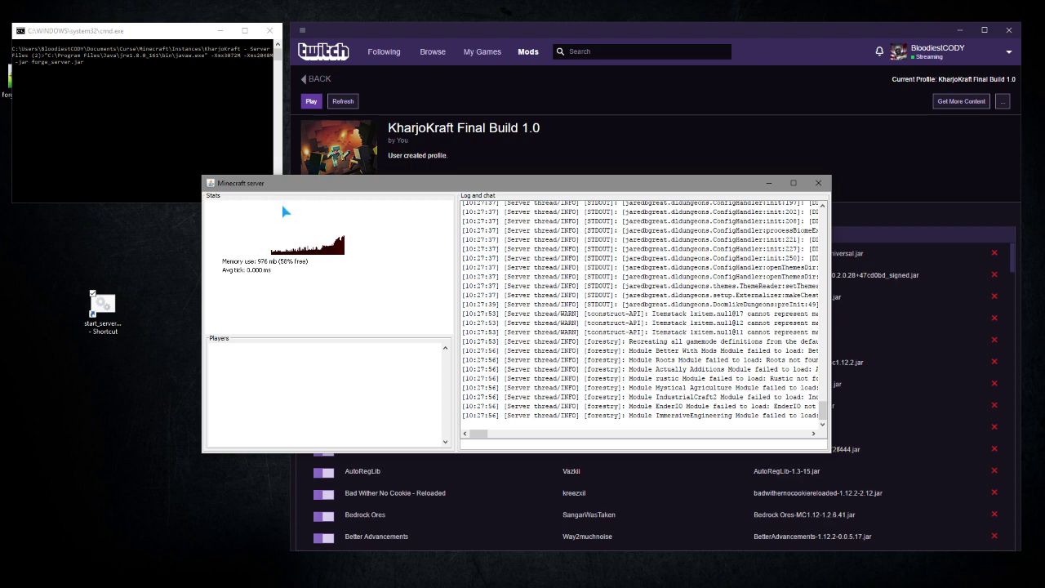
left_click_drag(373, 188, 339, 231)
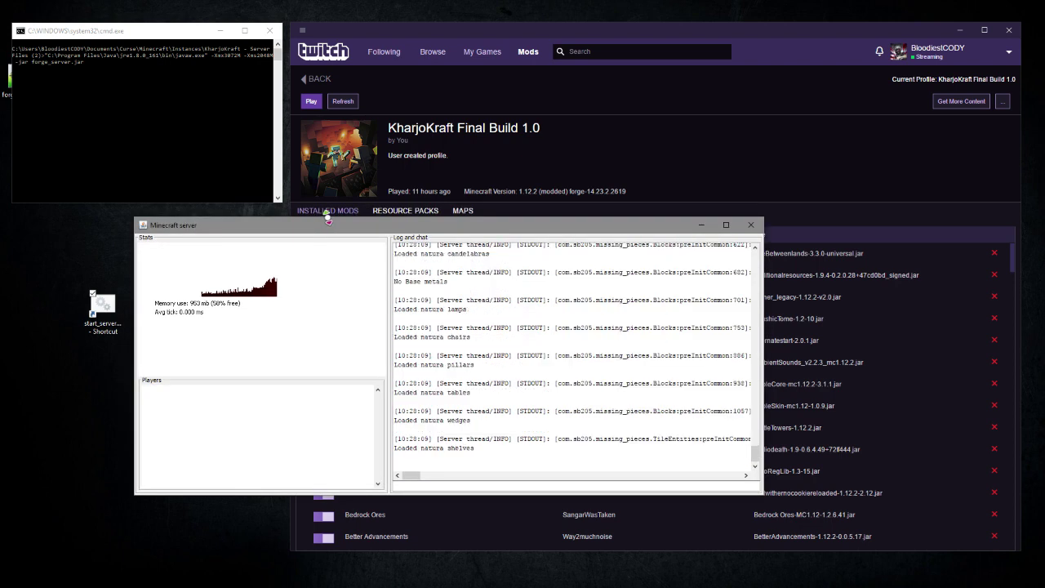